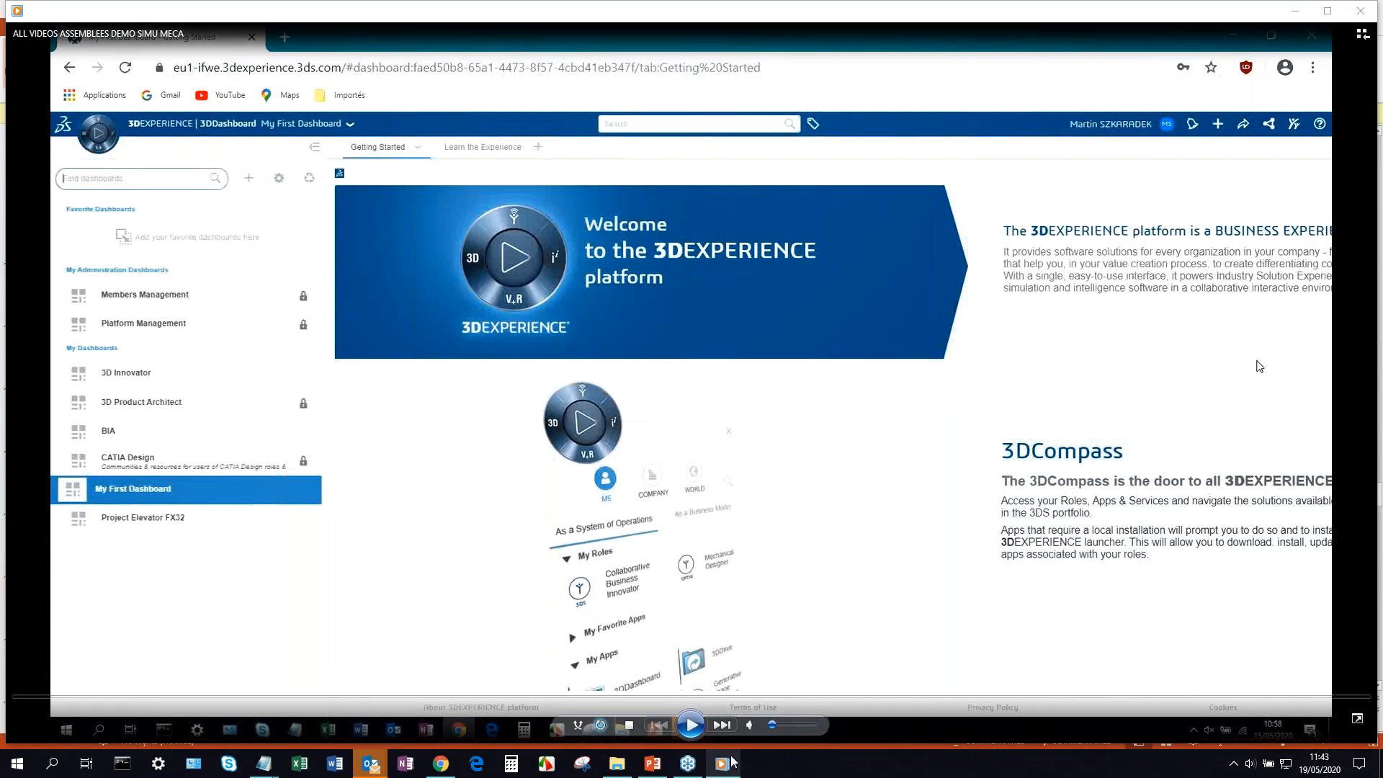
# Play the demo video through the 3DDashboard search for "welded", pausing at the search suggestions and the loading results.
pyautogui.click(692, 726)
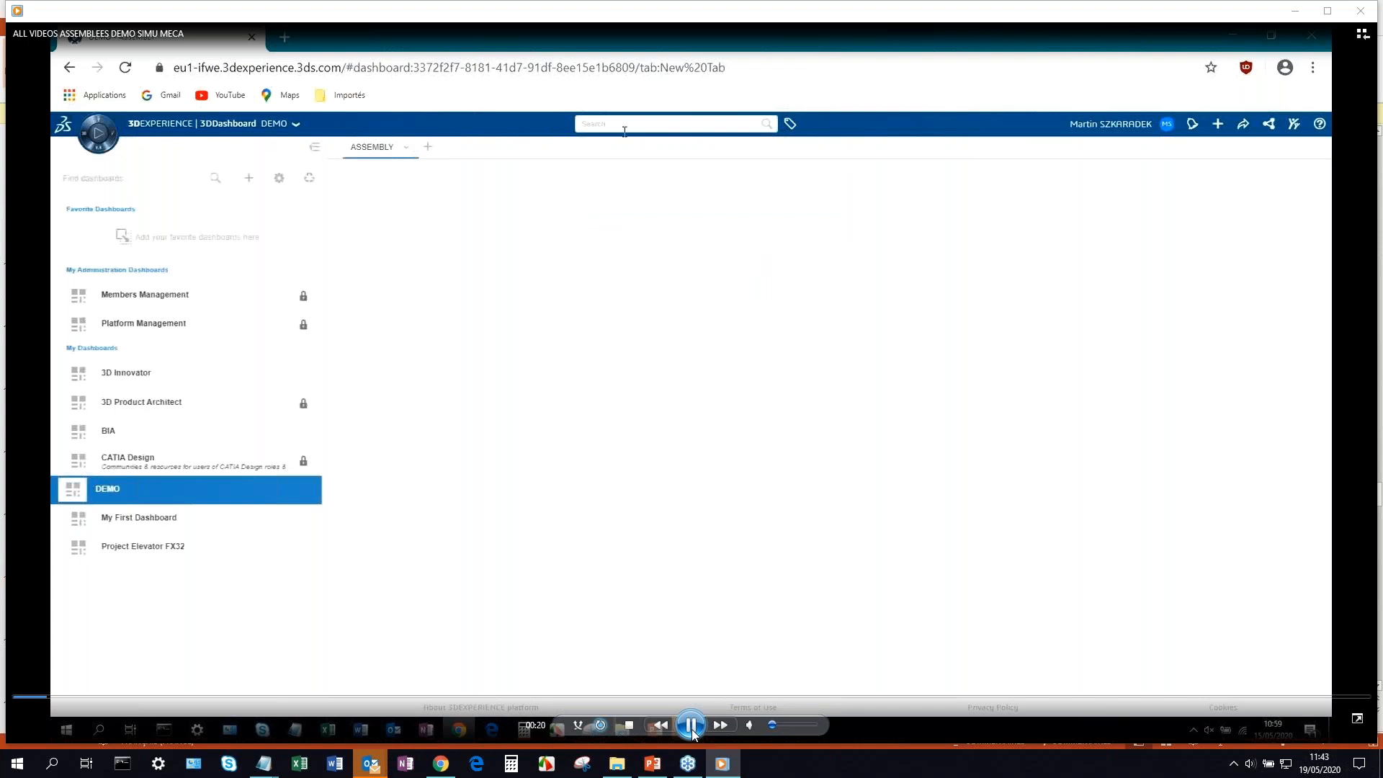
pyautogui.click(693, 731)
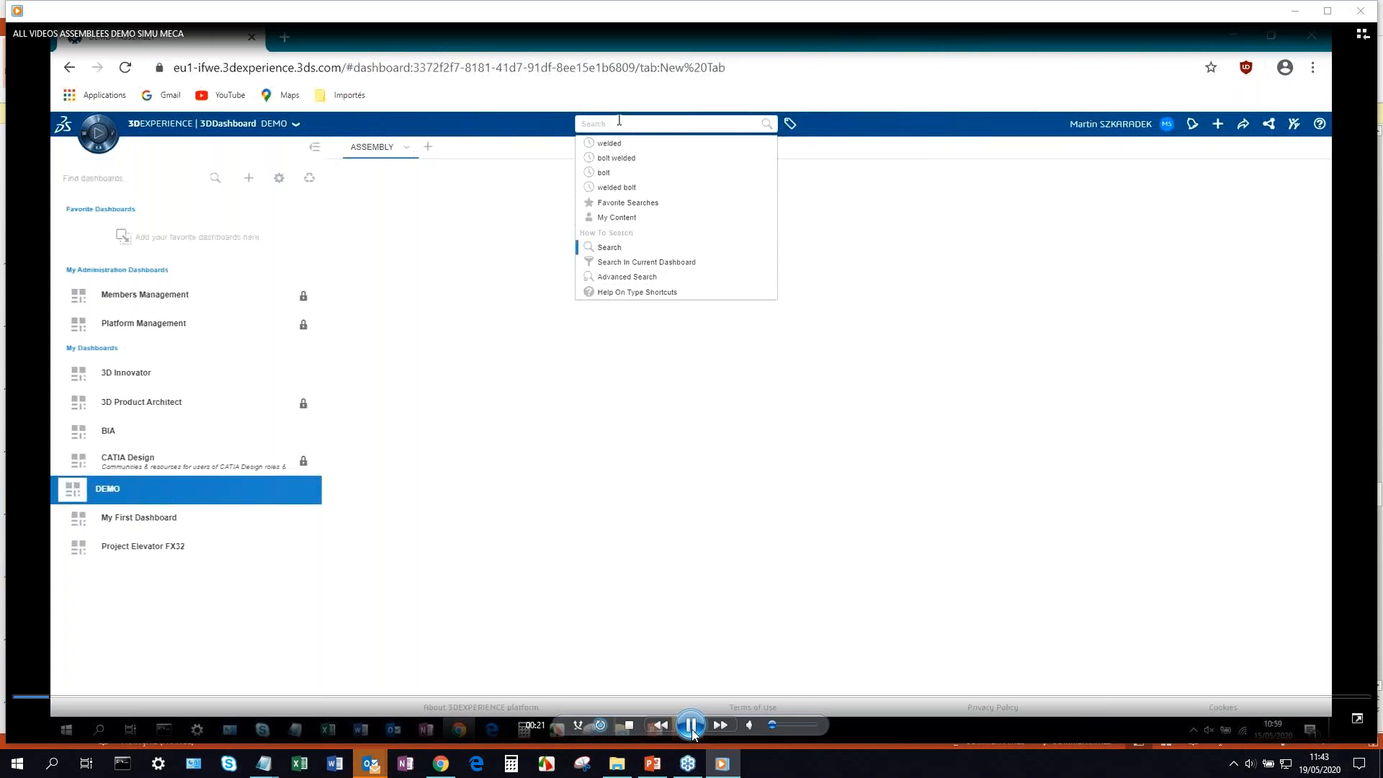
pyautogui.click(693, 731)
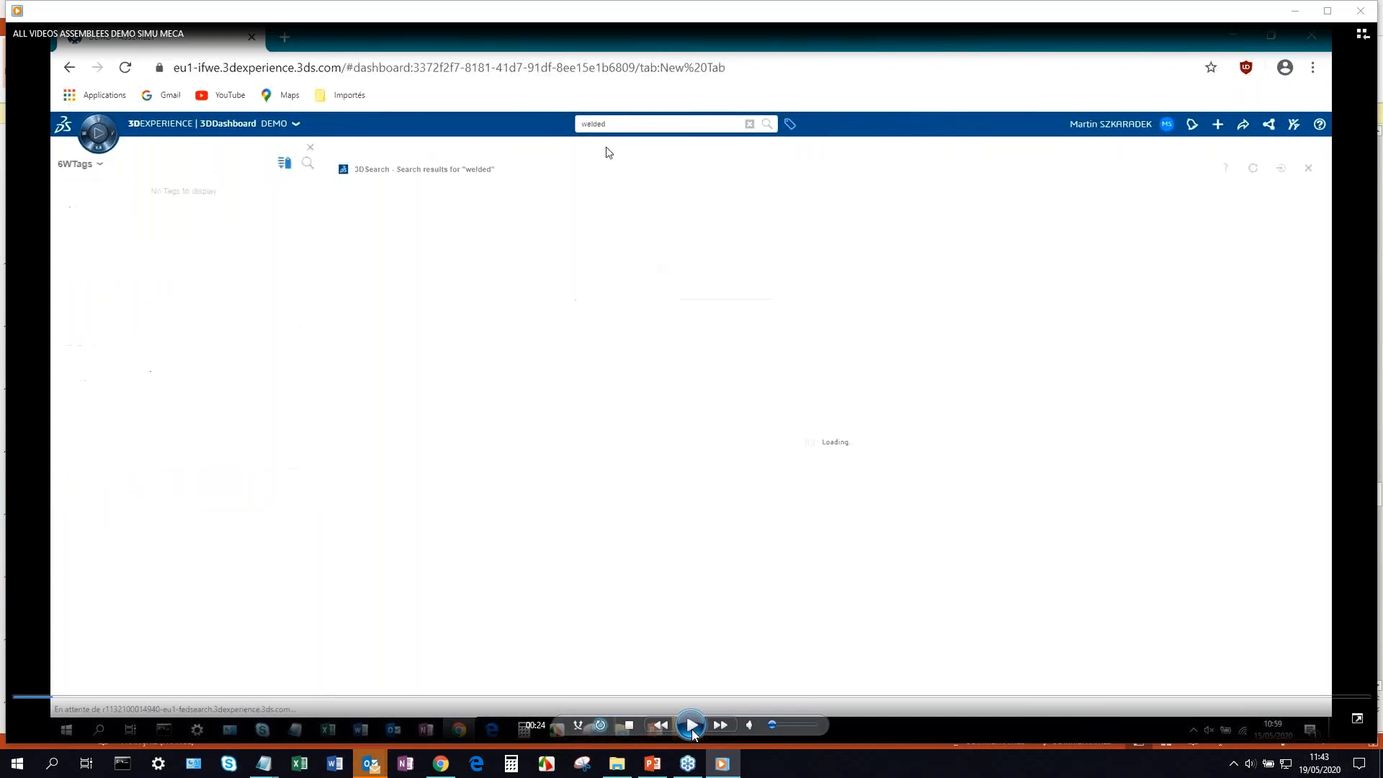
pyautogui.click(693, 731)
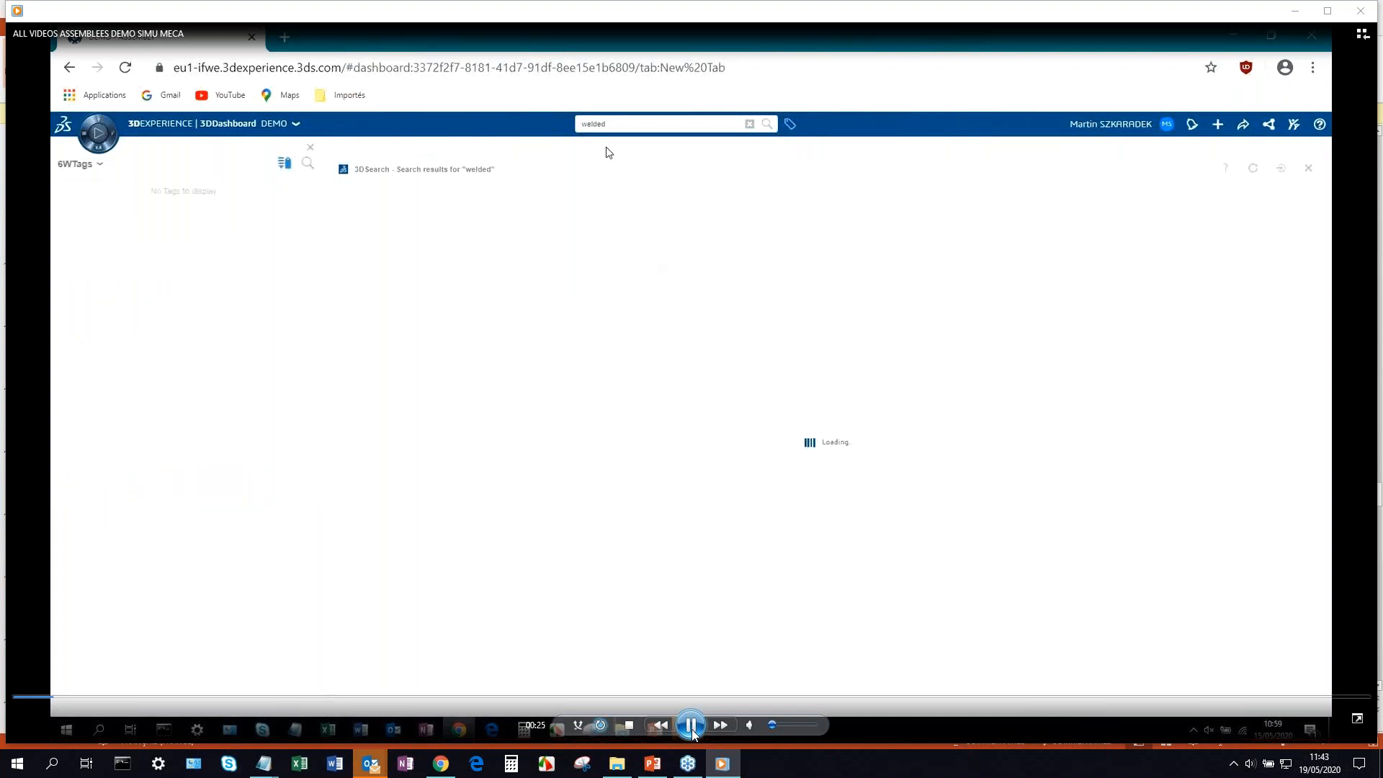
pyautogui.click(693, 731)
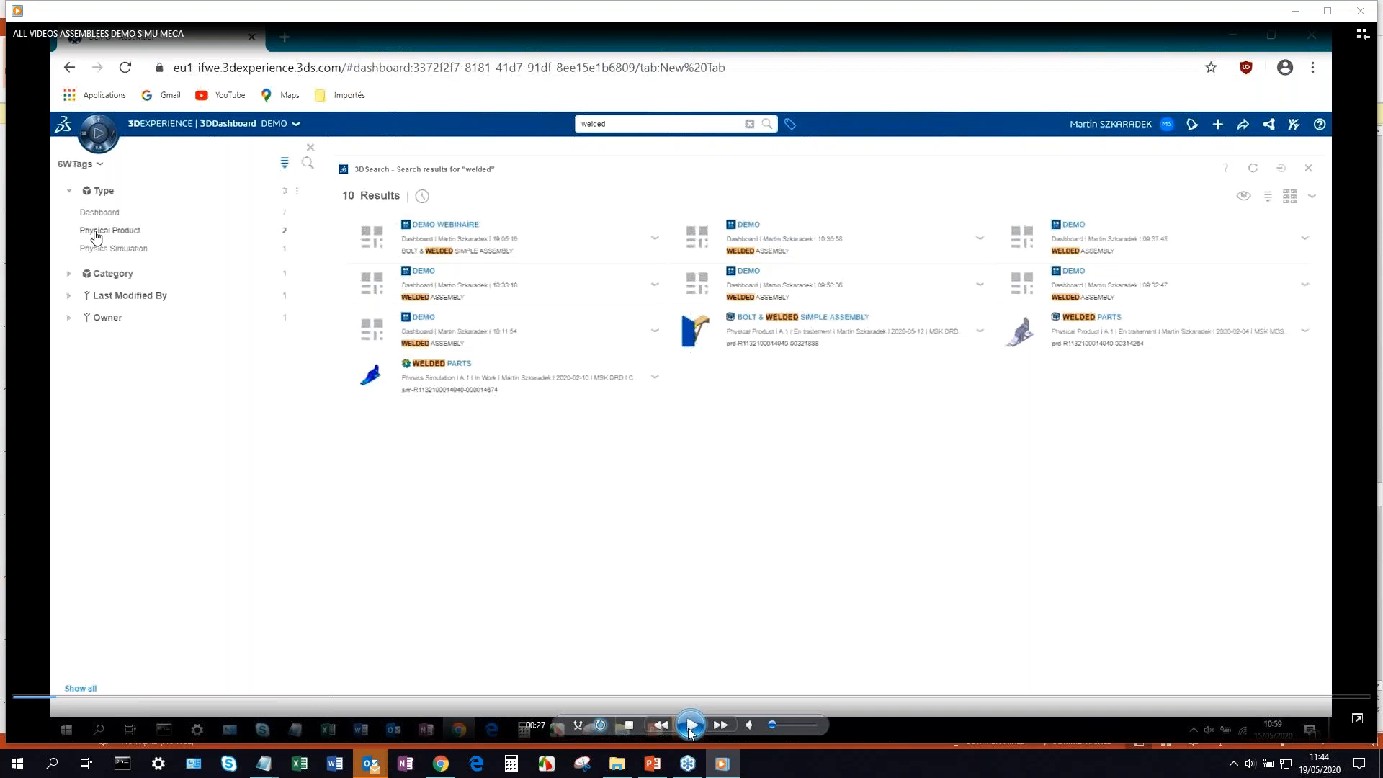
# Continue the video in short stretches through the Physical Product filter and the adding of the 3DSearch widget to the DEMO dashboard.
pyautogui.click(689, 726)
pyautogui.click(690, 726)
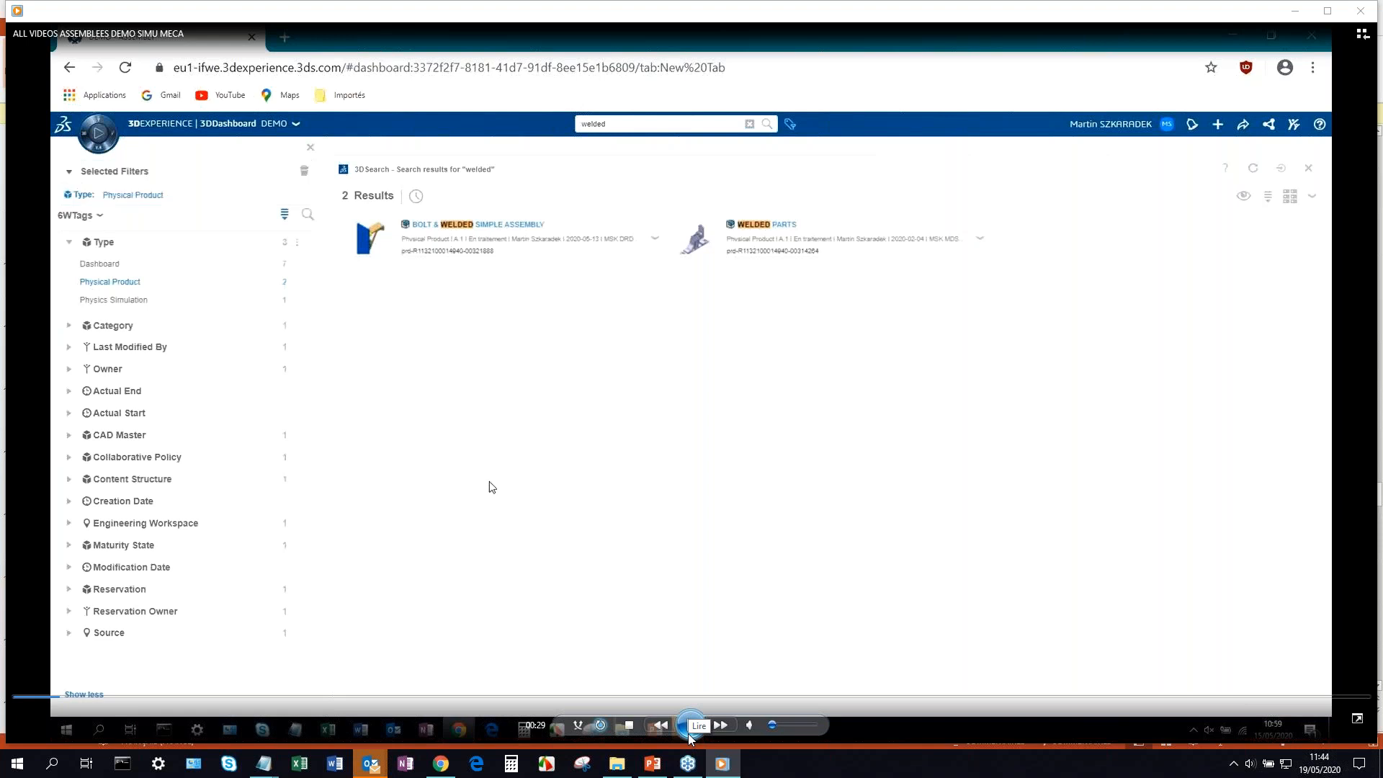
pyautogui.click(689, 731)
pyautogui.click(689, 731)
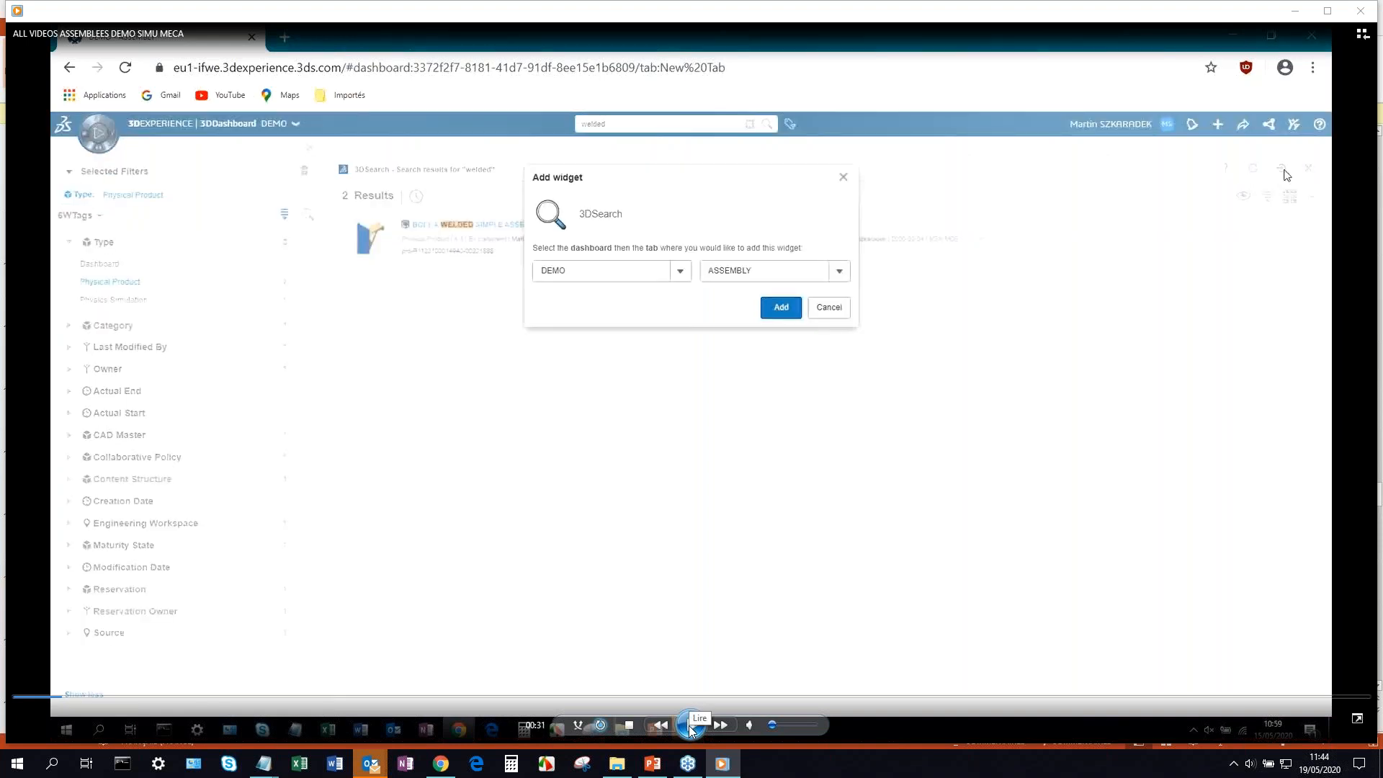
pyautogui.click(689, 731)
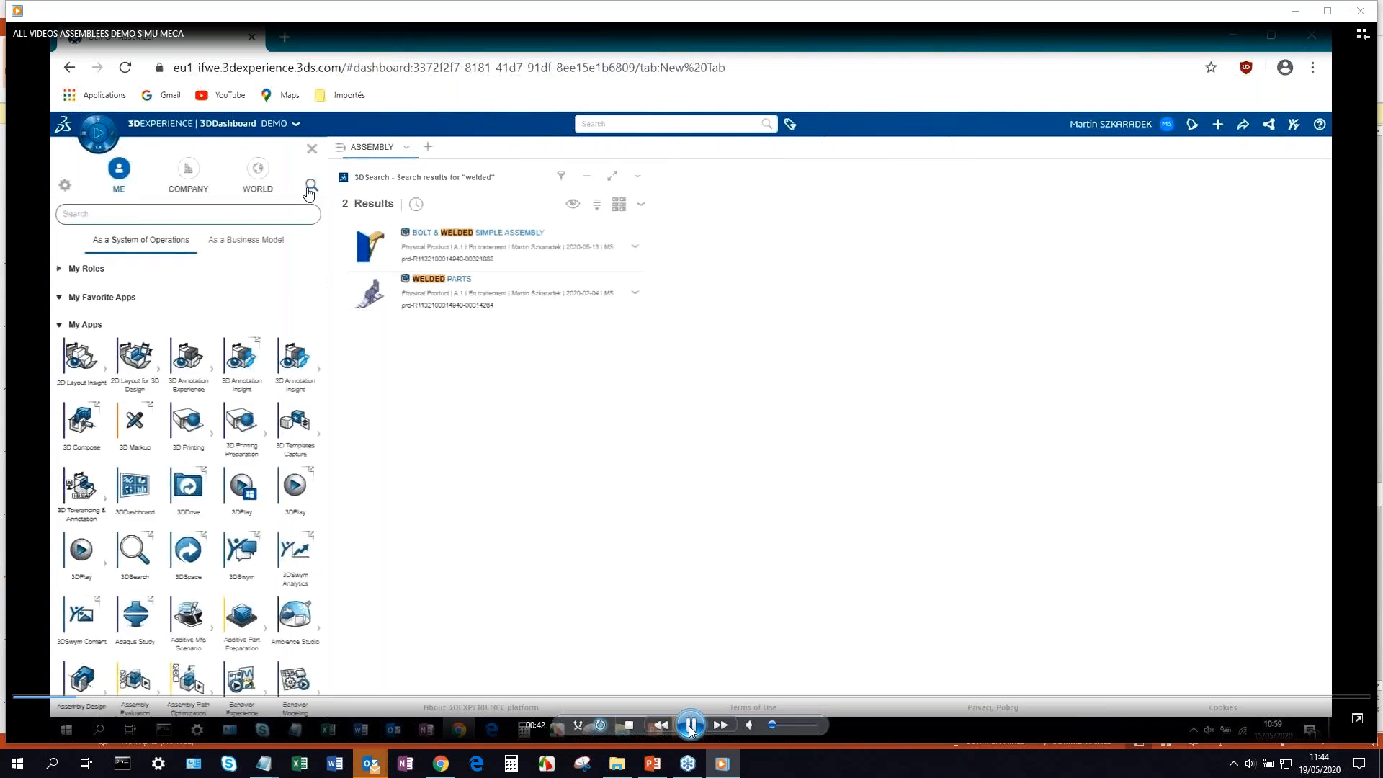
# Watch the part on finding the 3DPlay app and viewing BOLT & WELDED SIMPLE ASSEMBLY in it, stopping at the distance measurement.
pyautogui.click(689, 727)
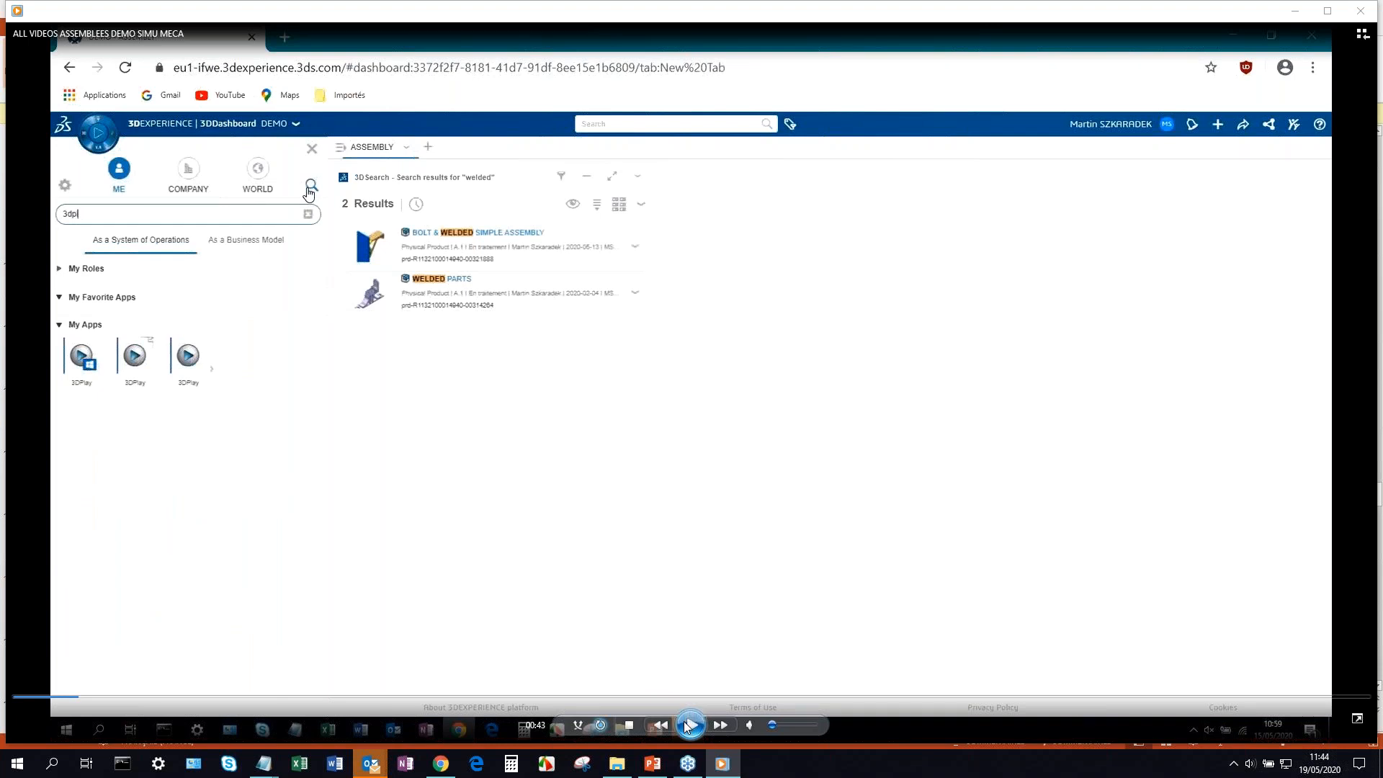
pyautogui.click(685, 724)
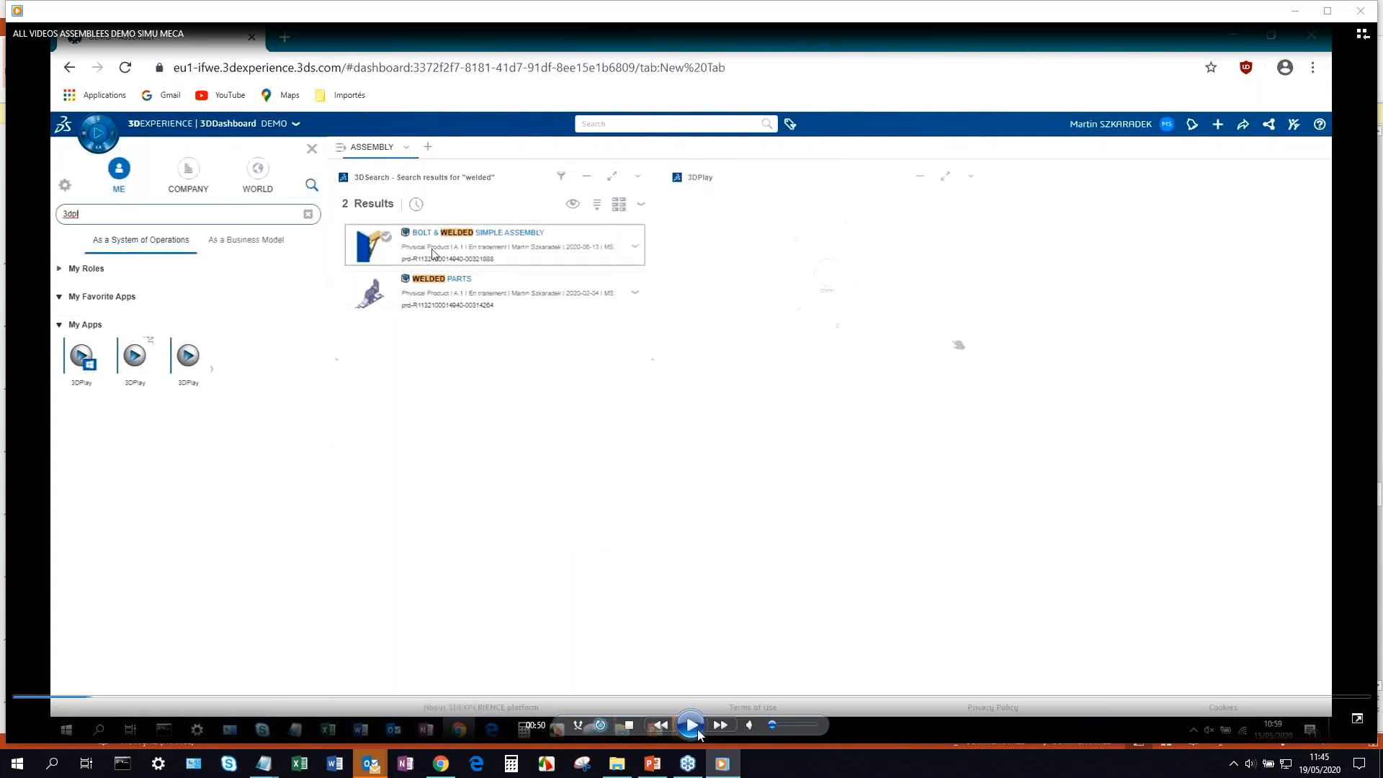
pyautogui.click(697, 733)
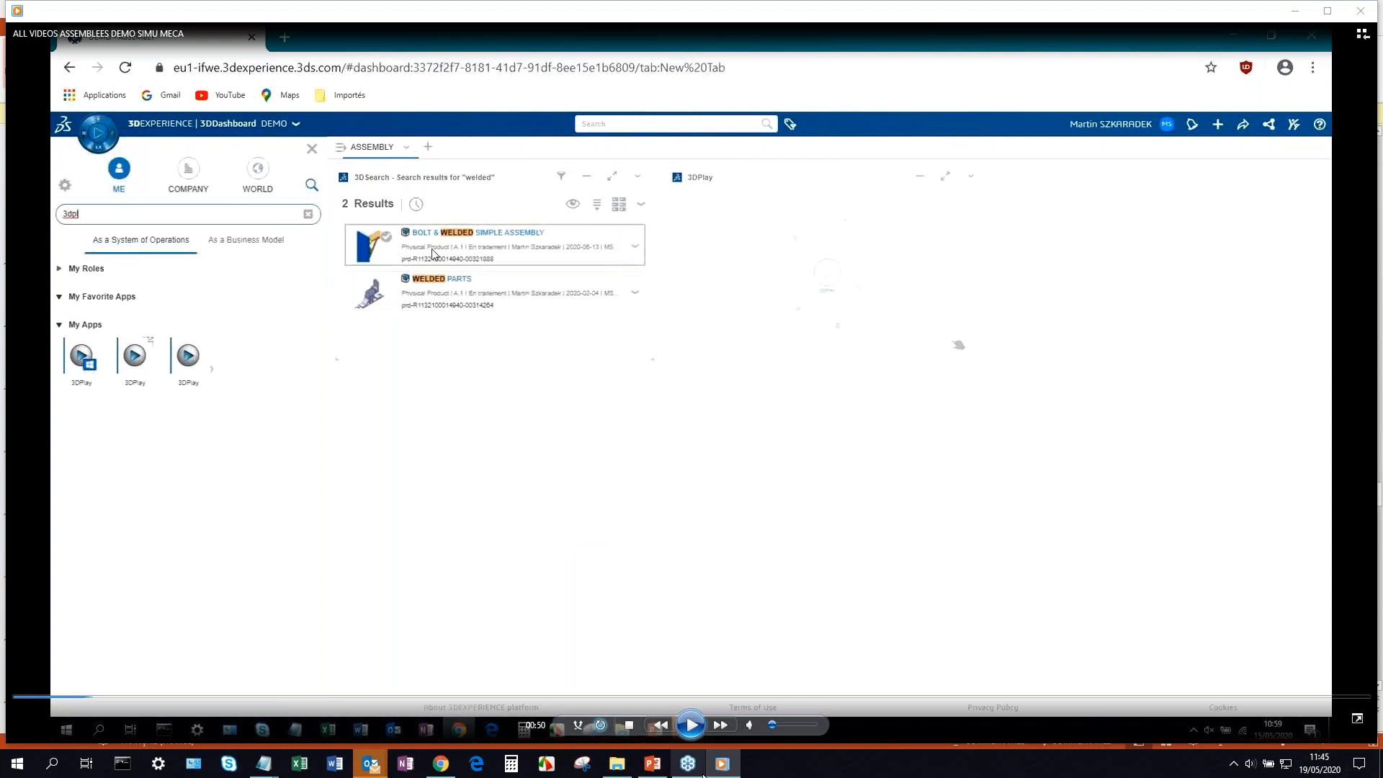
pyautogui.click(693, 725)
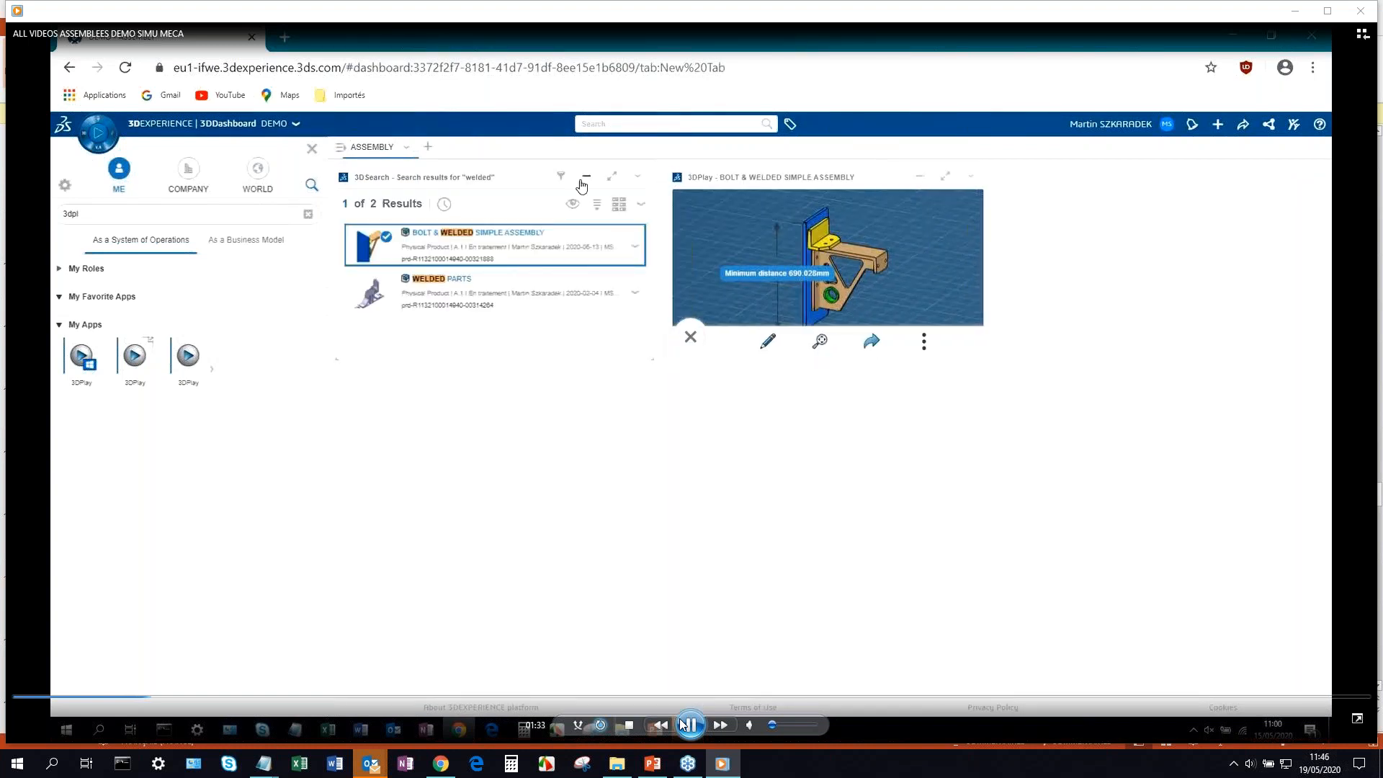
pyautogui.click(683, 724)
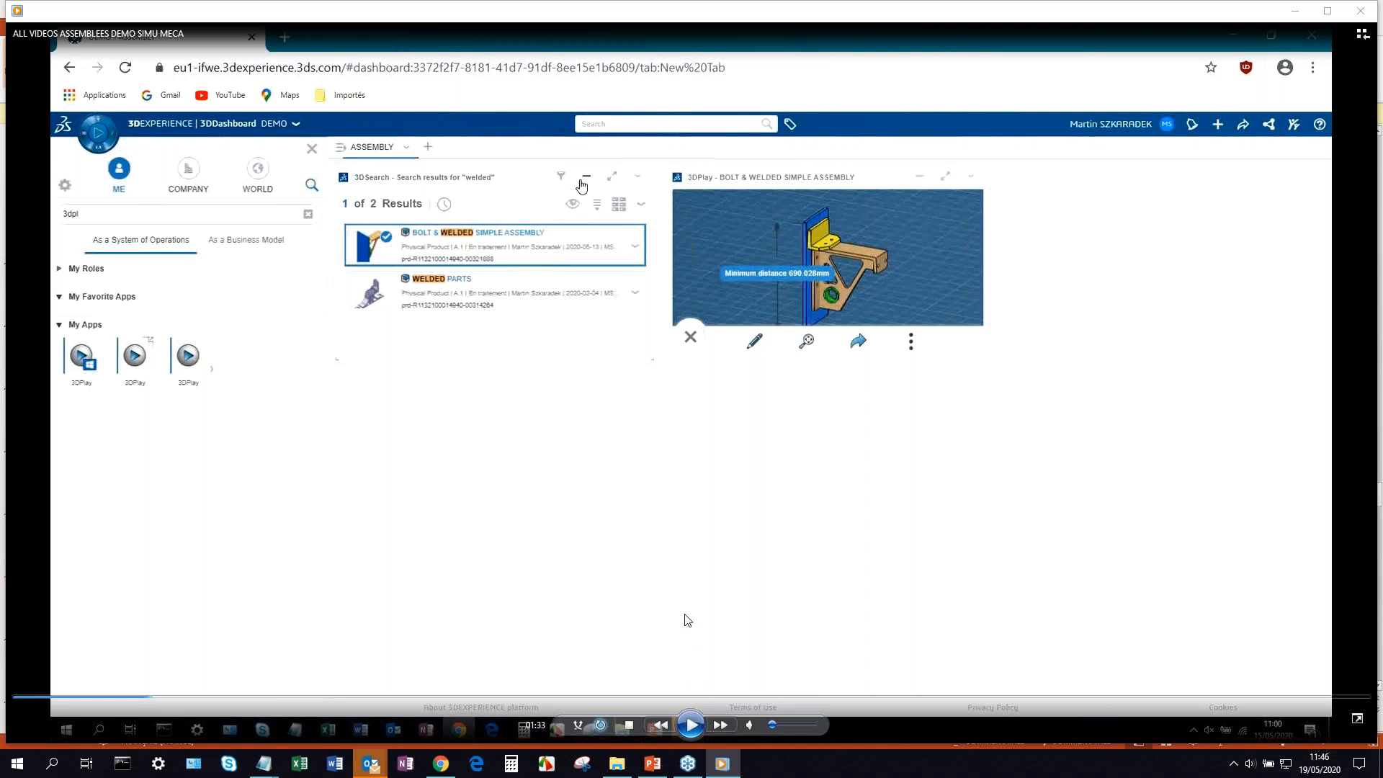
# Play the app search for "ass" and the launch of Assembly Design, pausing at the matching apps and at the launch.
pyautogui.click(690, 725)
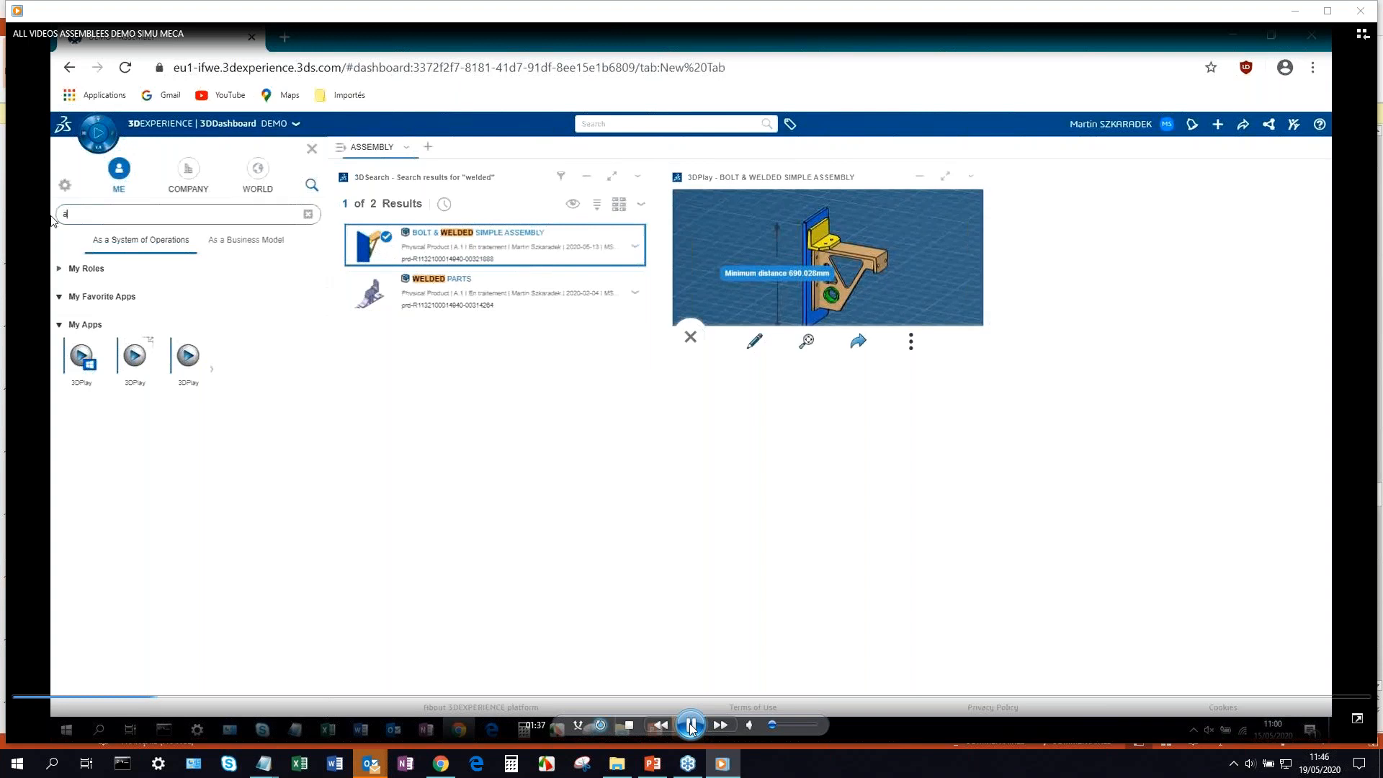
pyautogui.click(690, 726)
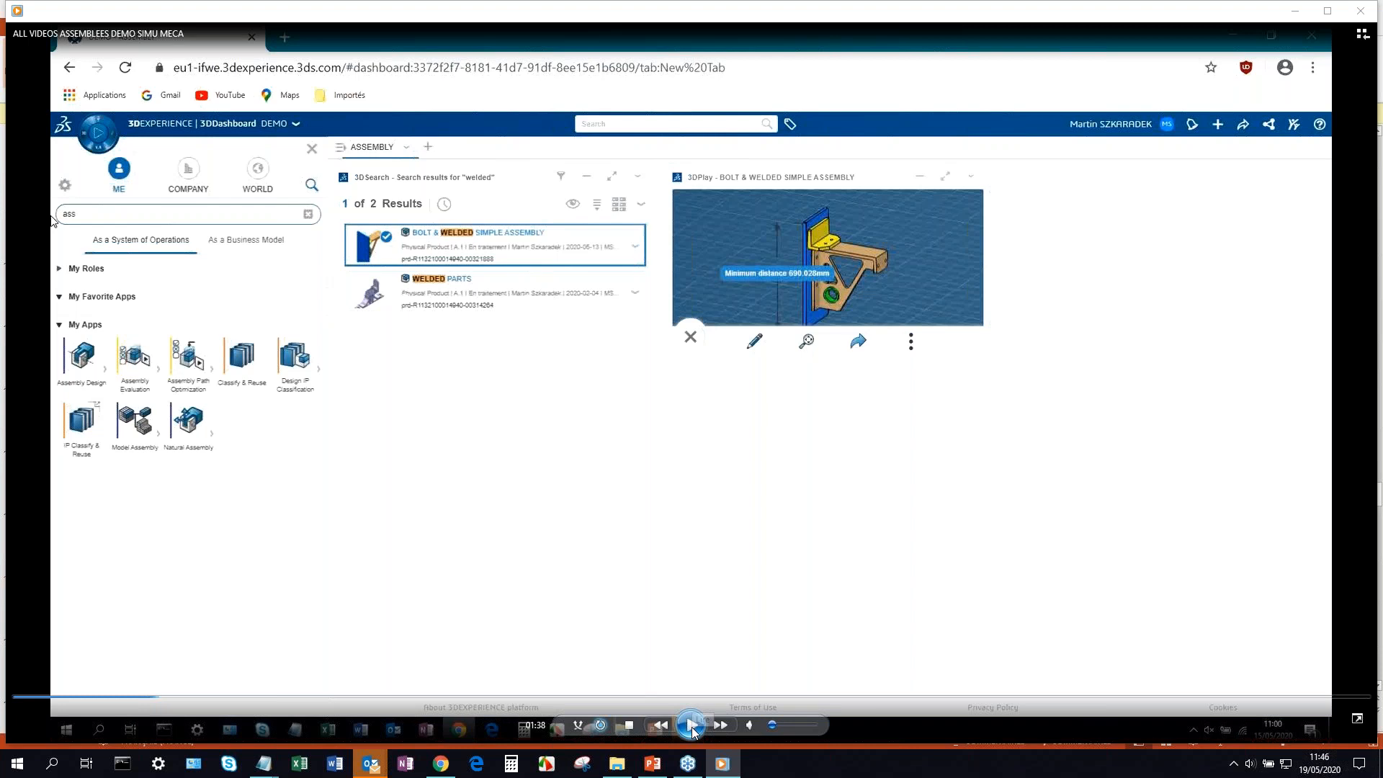
pyautogui.click(691, 726)
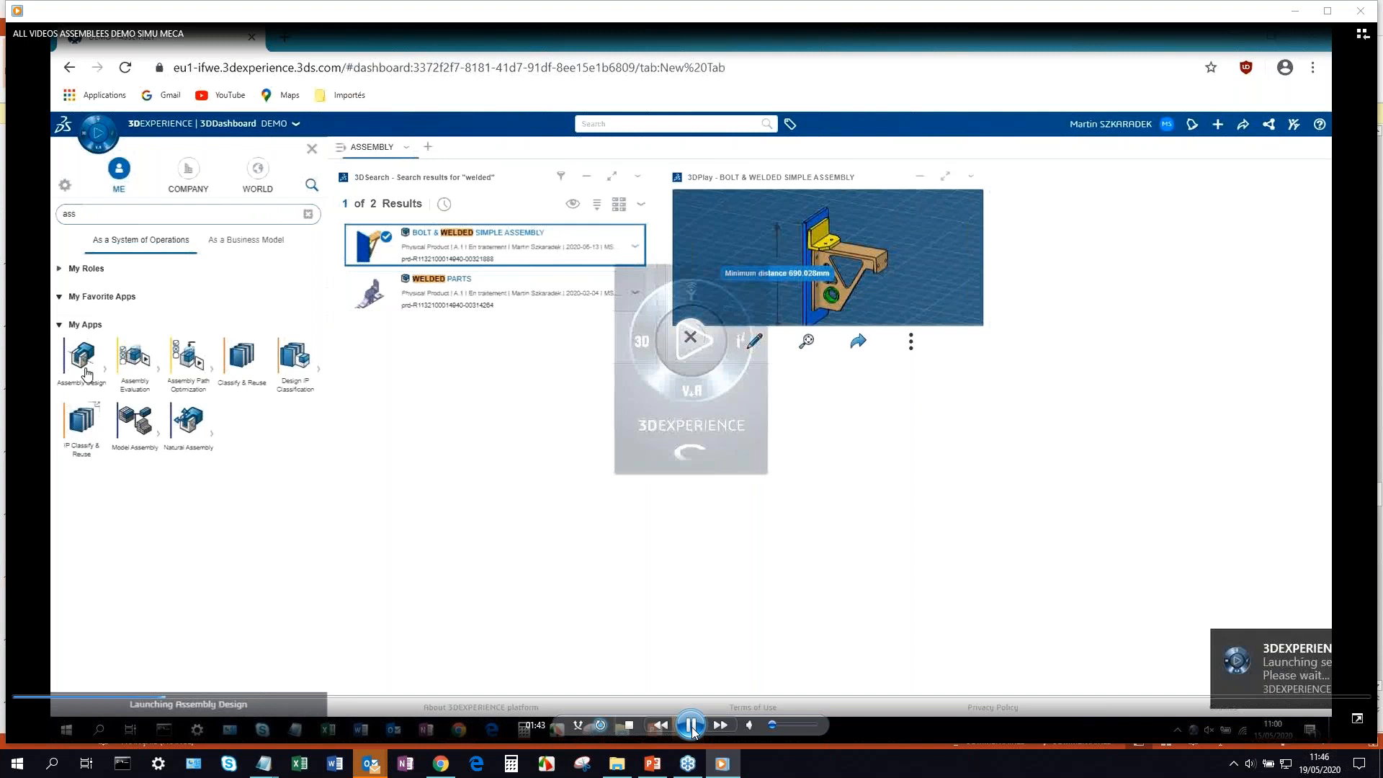
pyautogui.click(692, 725)
pyautogui.click(691, 725)
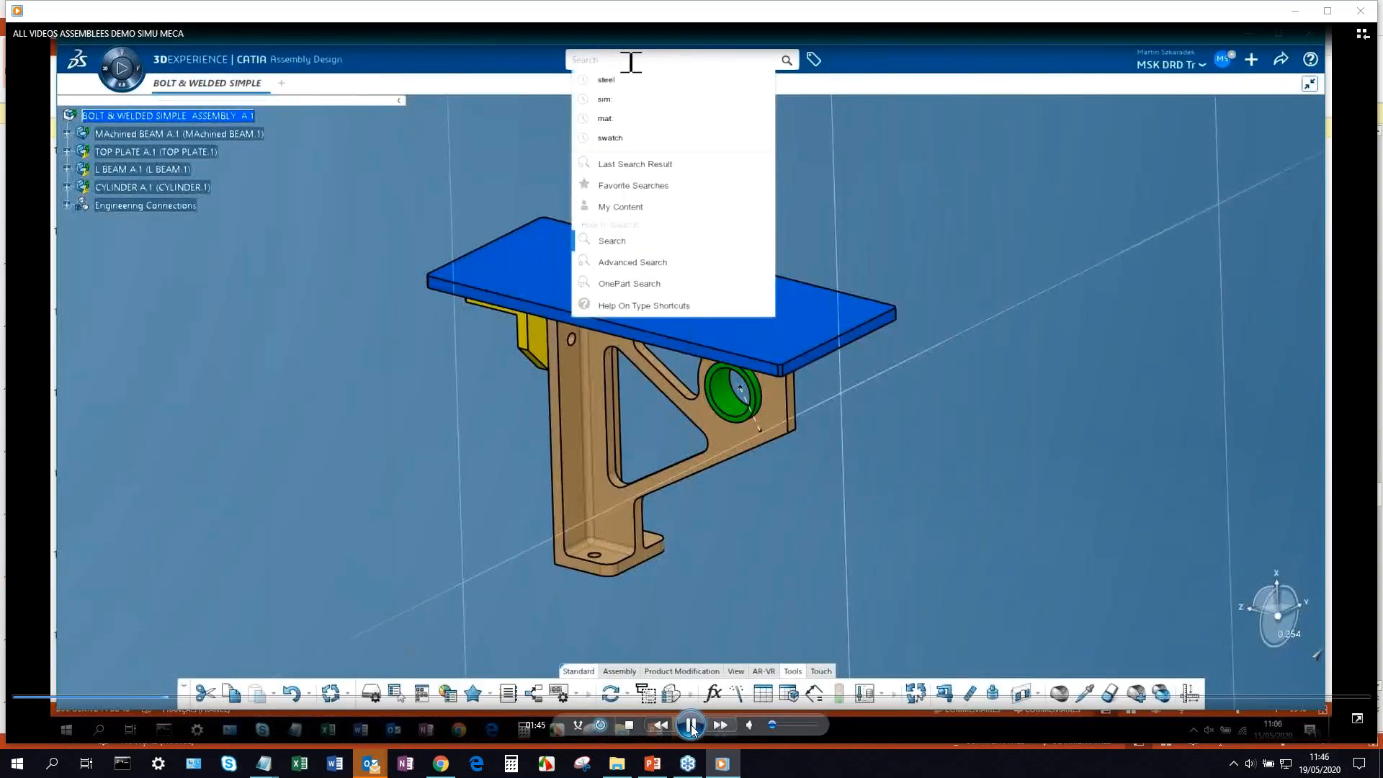
# Play the section applying Steel to the assembly's parts, on to the expanded material nodes of the machined beam.
pyautogui.click(691, 726)
pyautogui.click(691, 722)
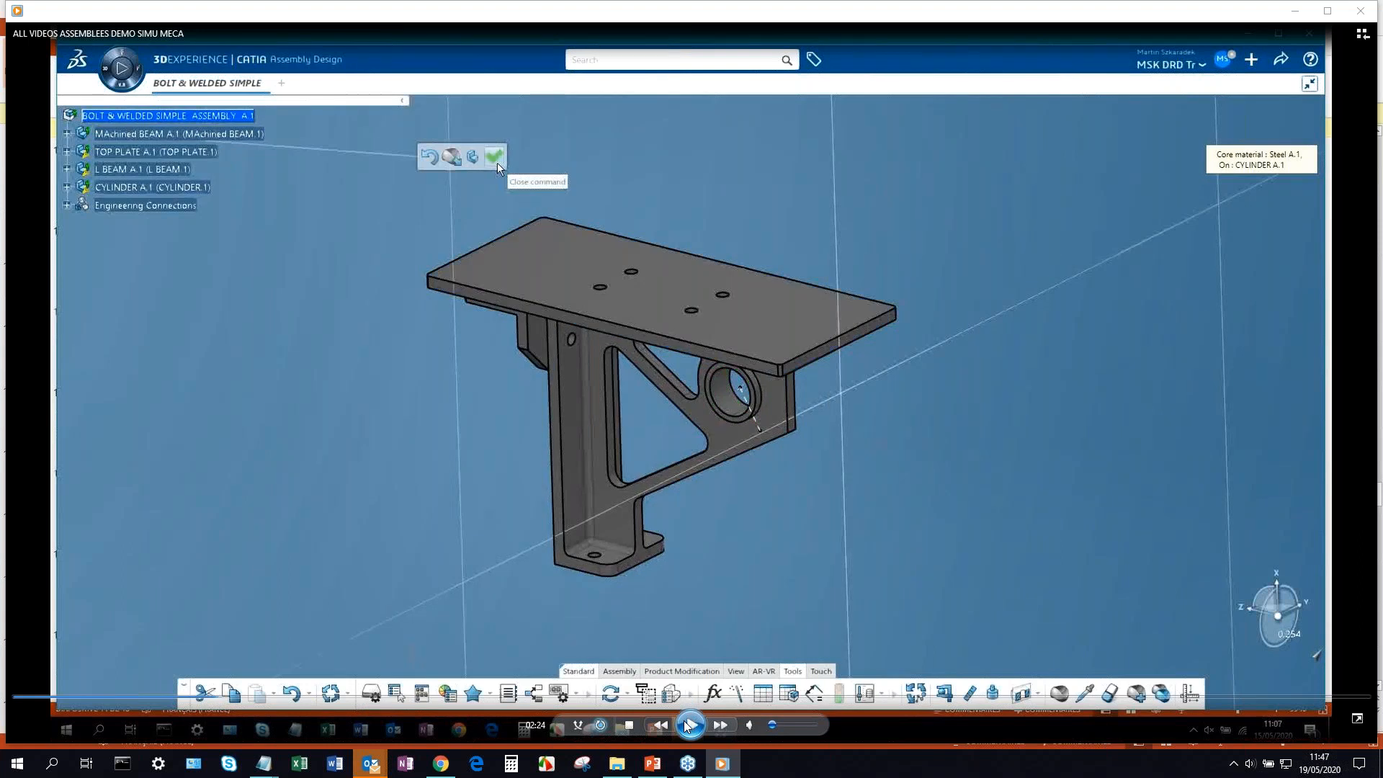
pyautogui.click(687, 724)
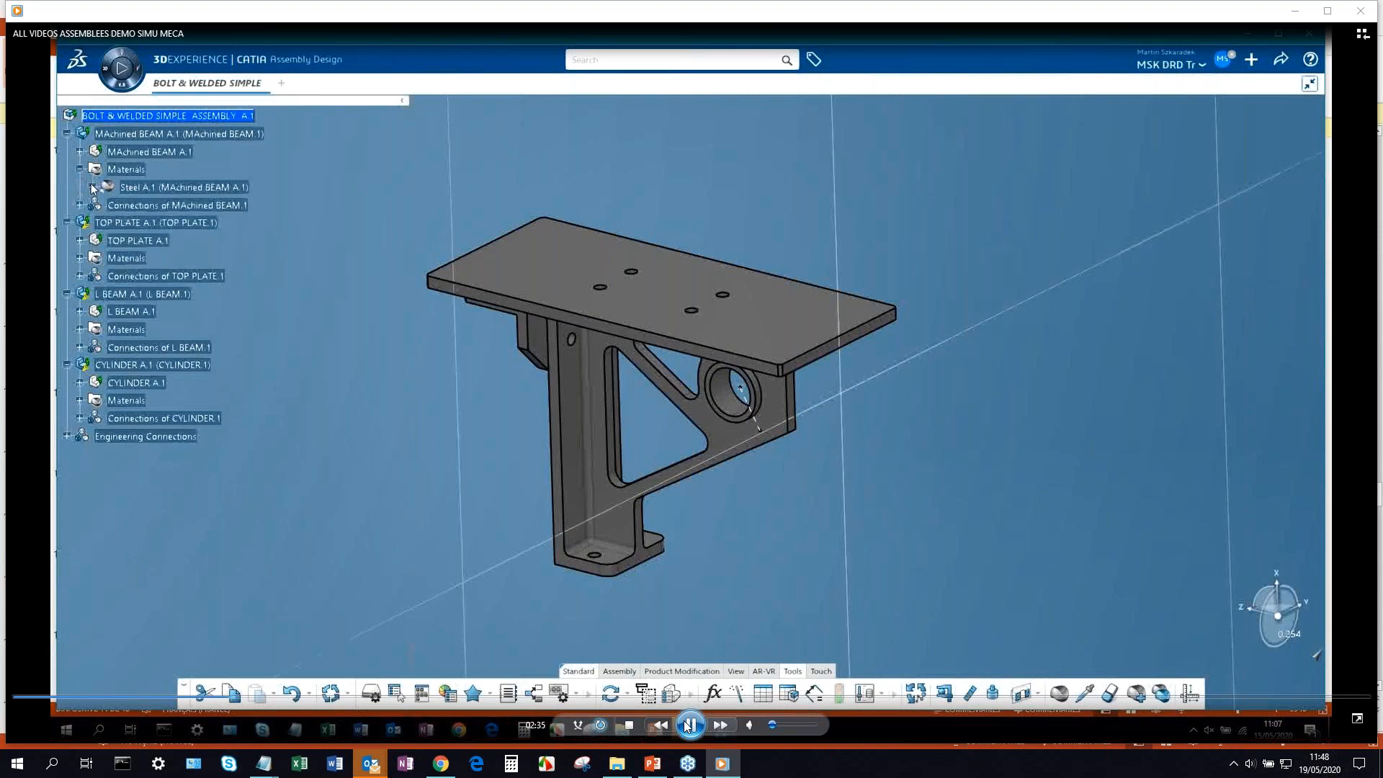
# Pause the demo video and close the calendar reminder window covering it.
pyautogui.click(688, 724)
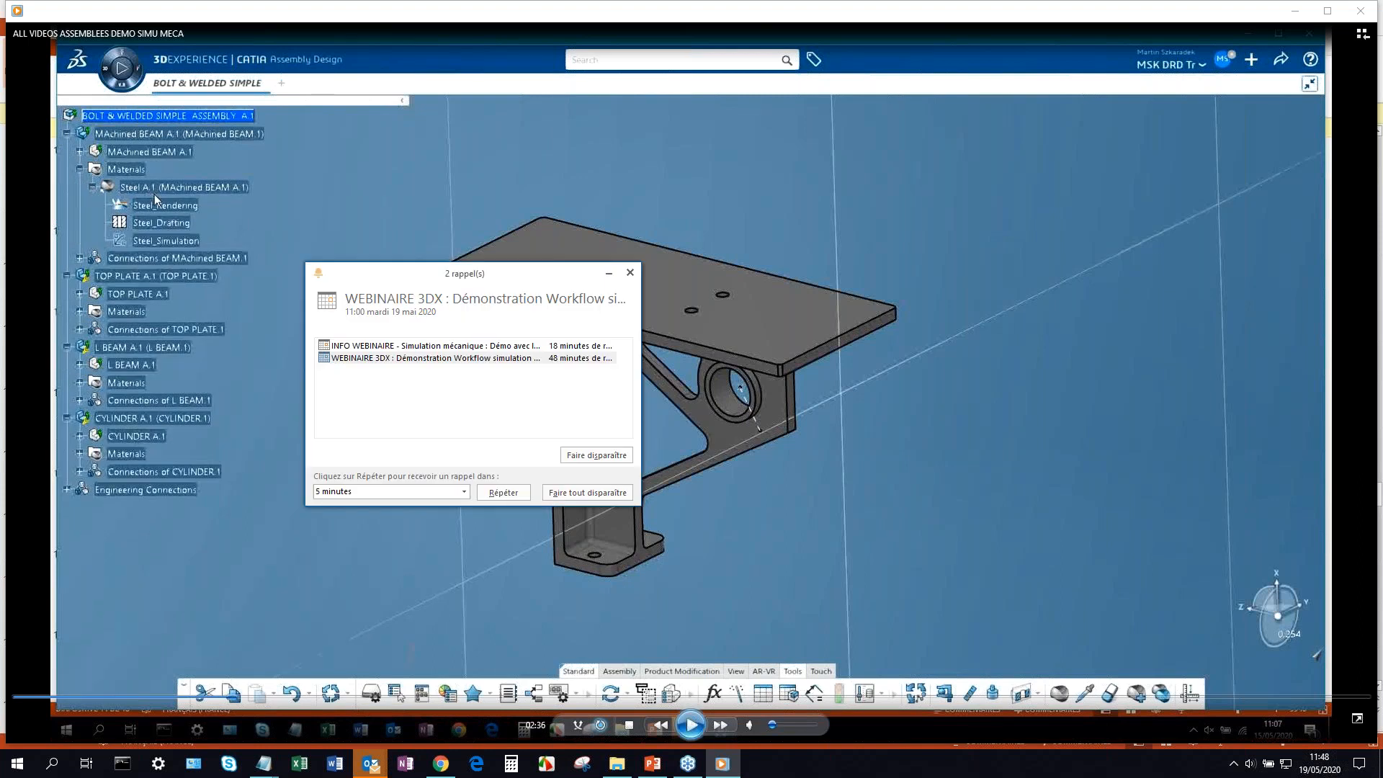
pyautogui.click(676, 274)
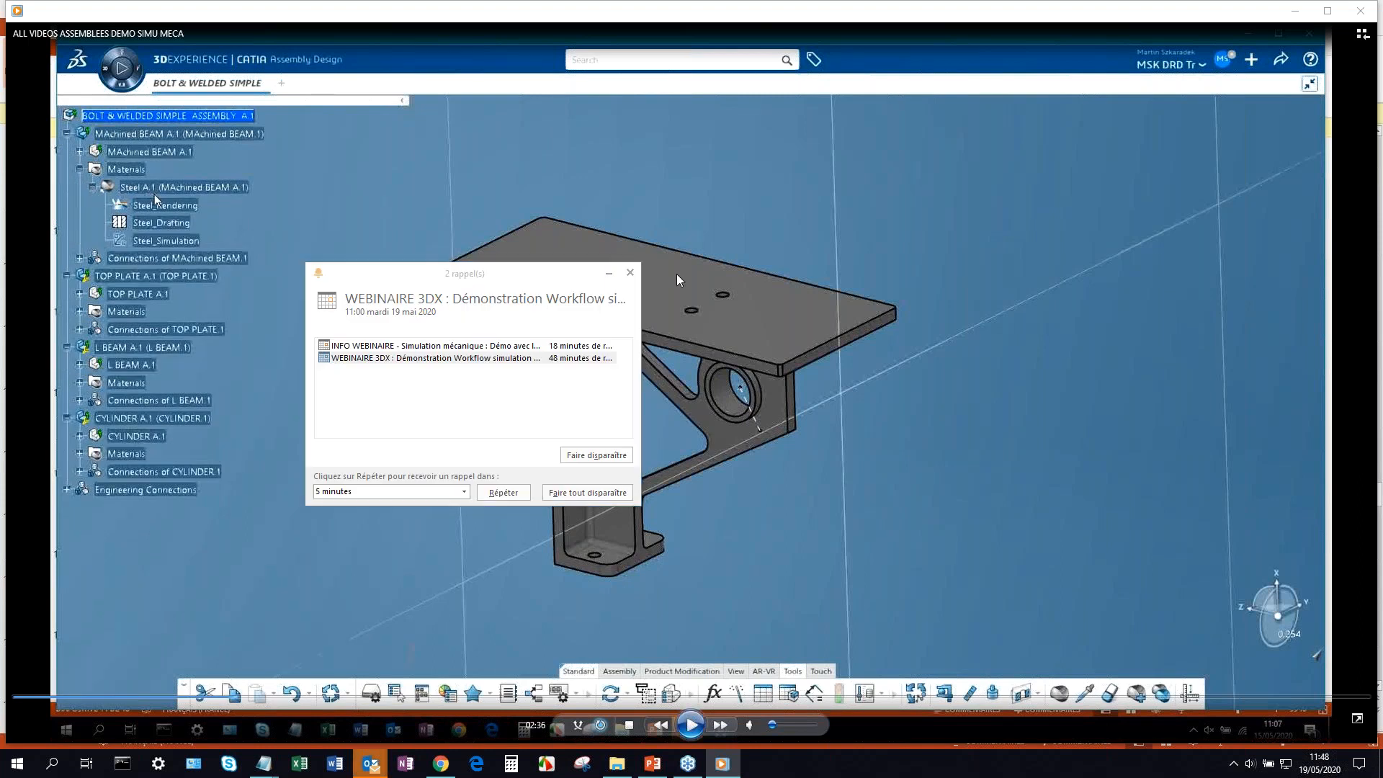
pyautogui.click(635, 274)
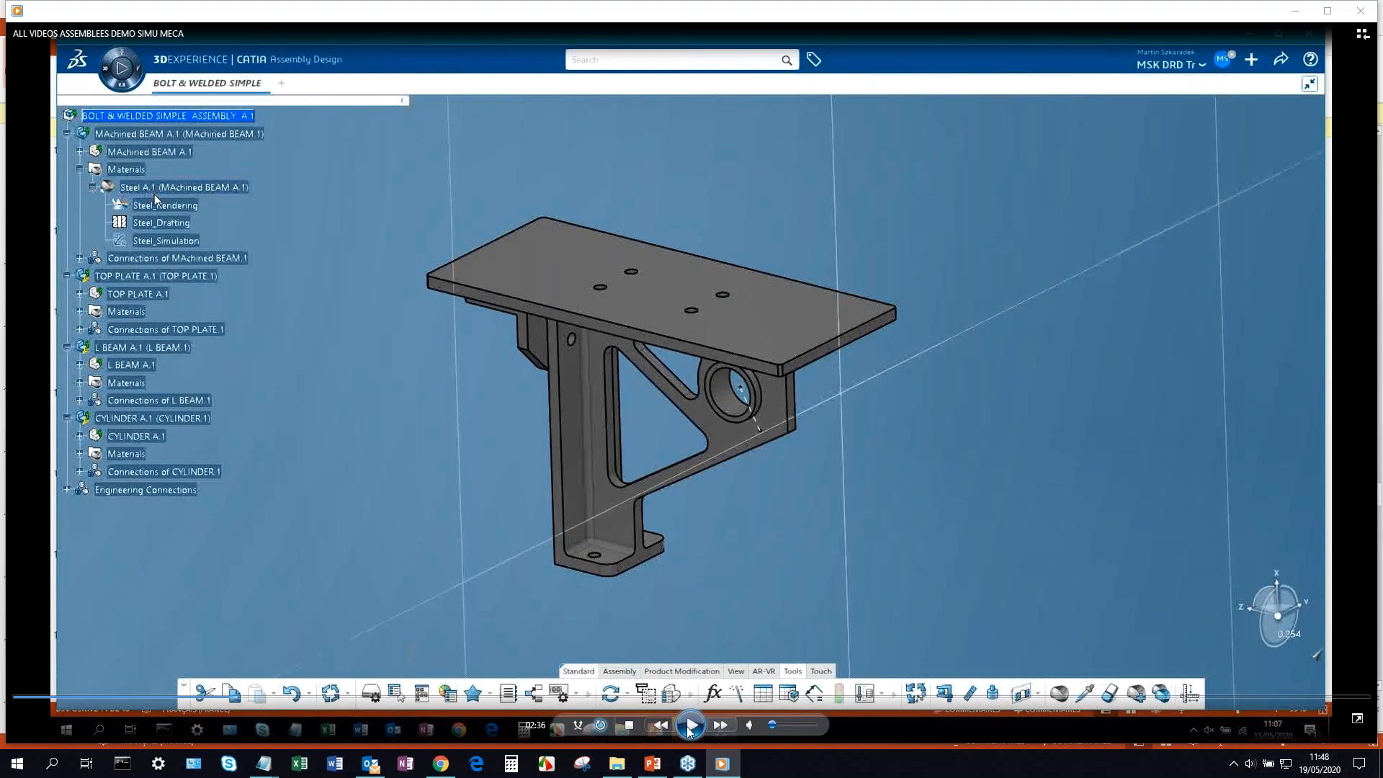
# Resume the video and examine the Steel simulation material definition, pausing at the Elastic and Plastic properties.
pyautogui.click(689, 727)
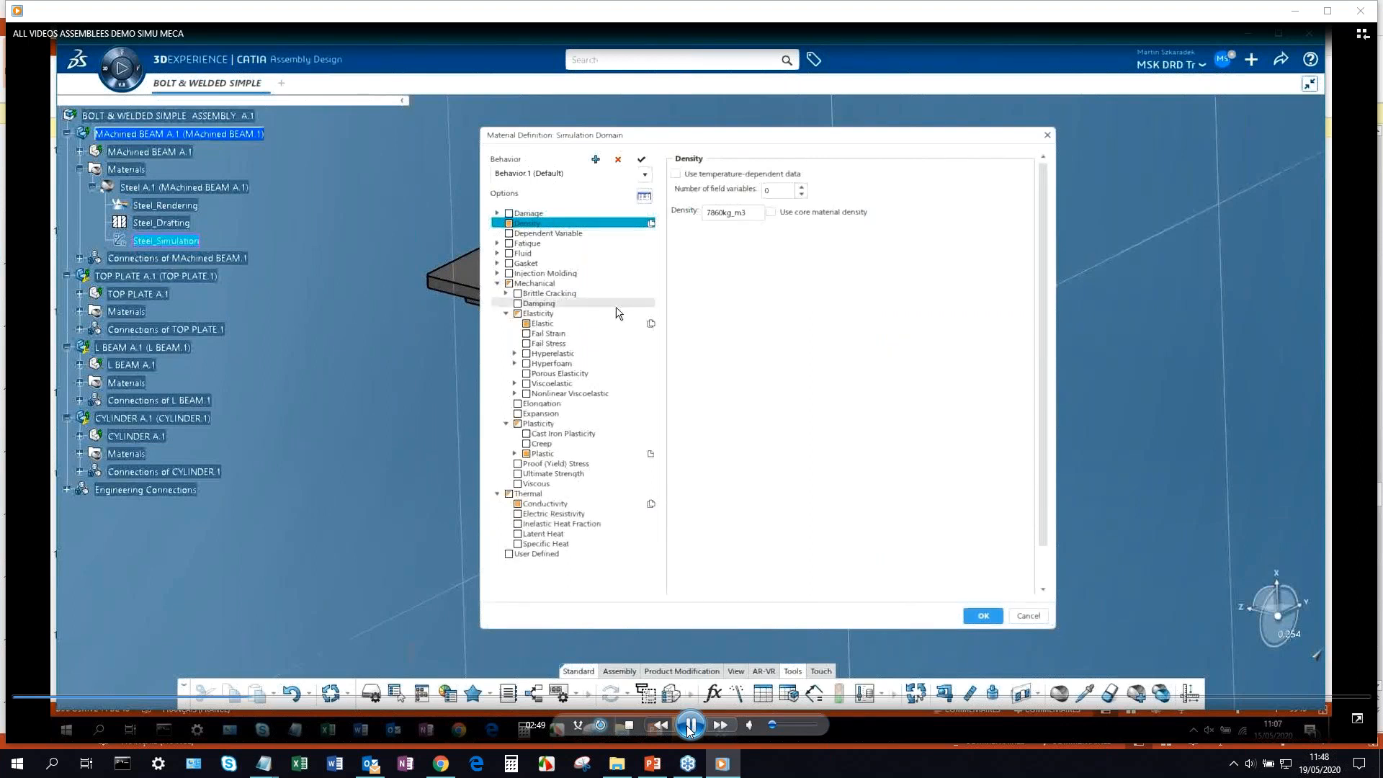
pyautogui.click(689, 727)
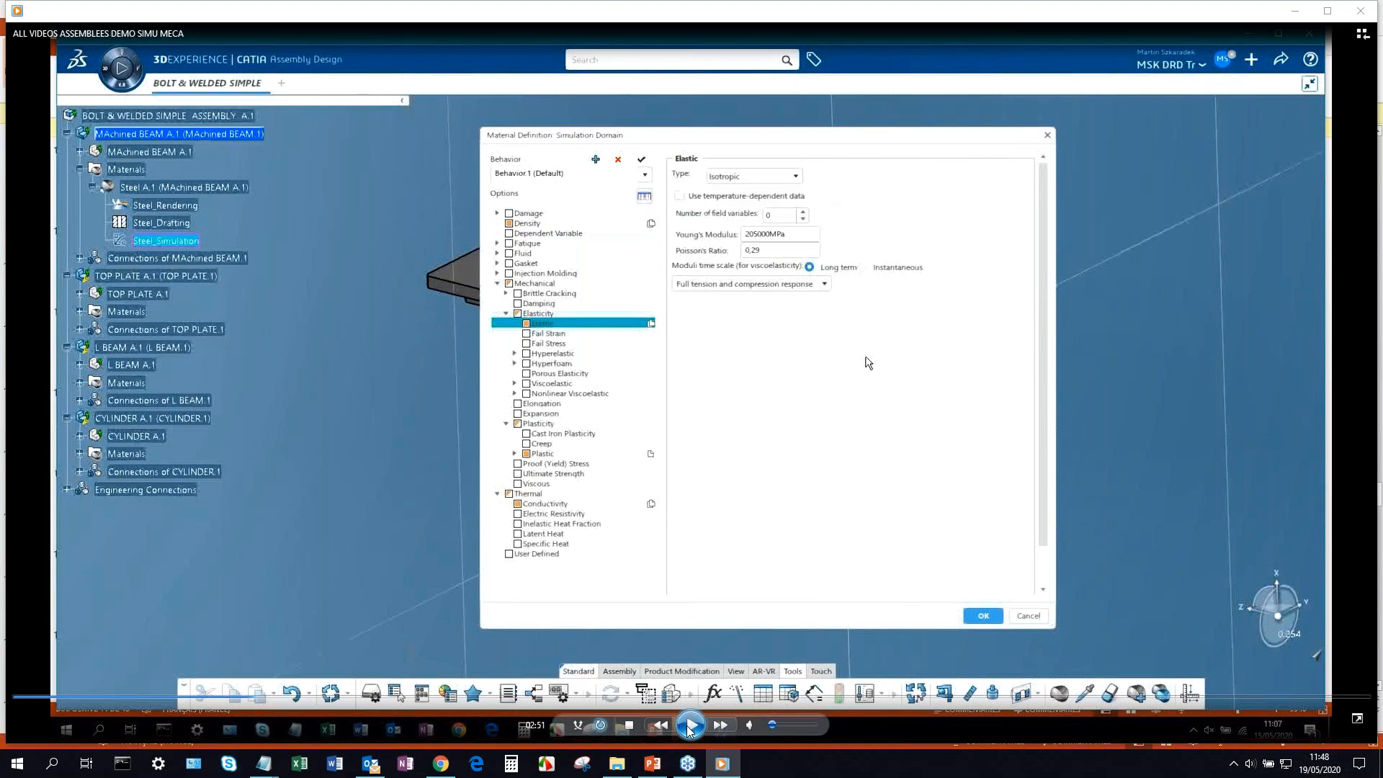
pyautogui.click(689, 727)
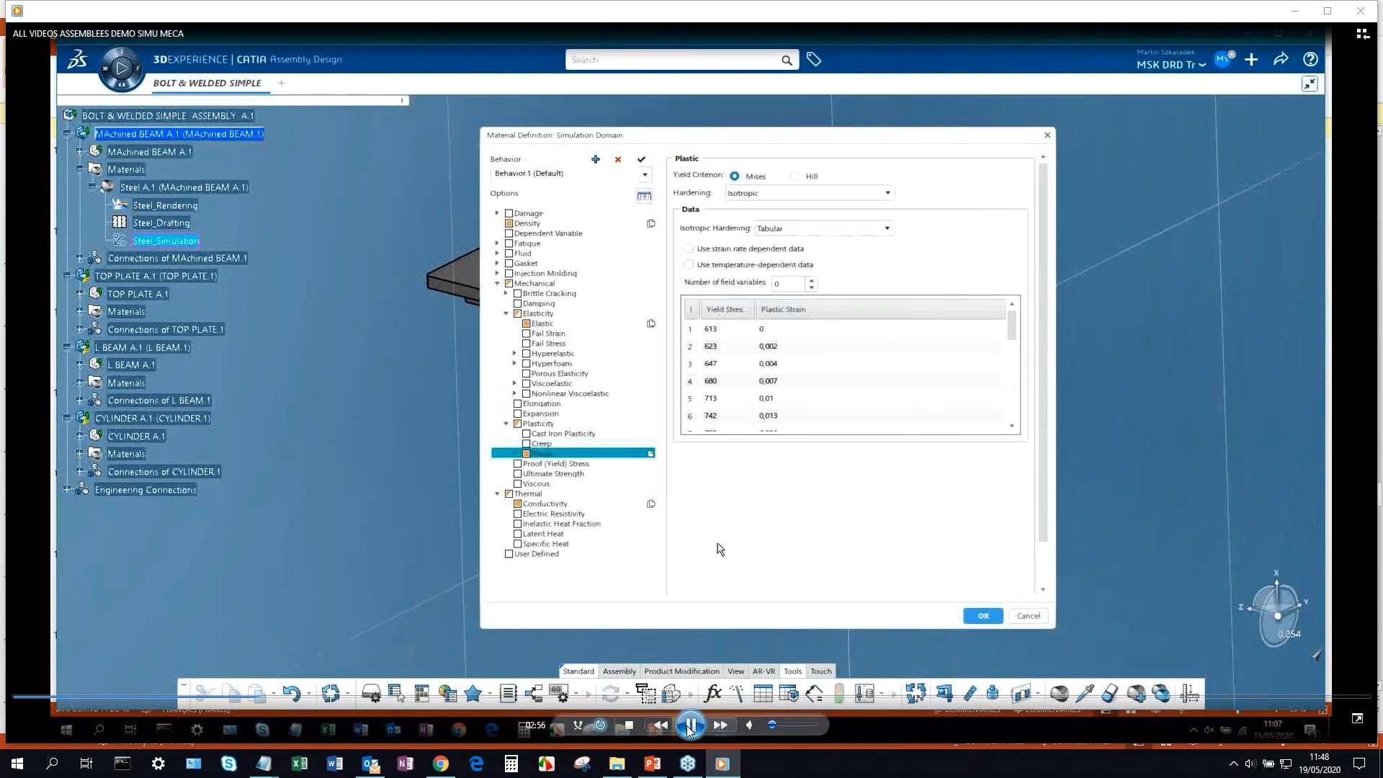
pyautogui.click(689, 728)
pyautogui.click(690, 728)
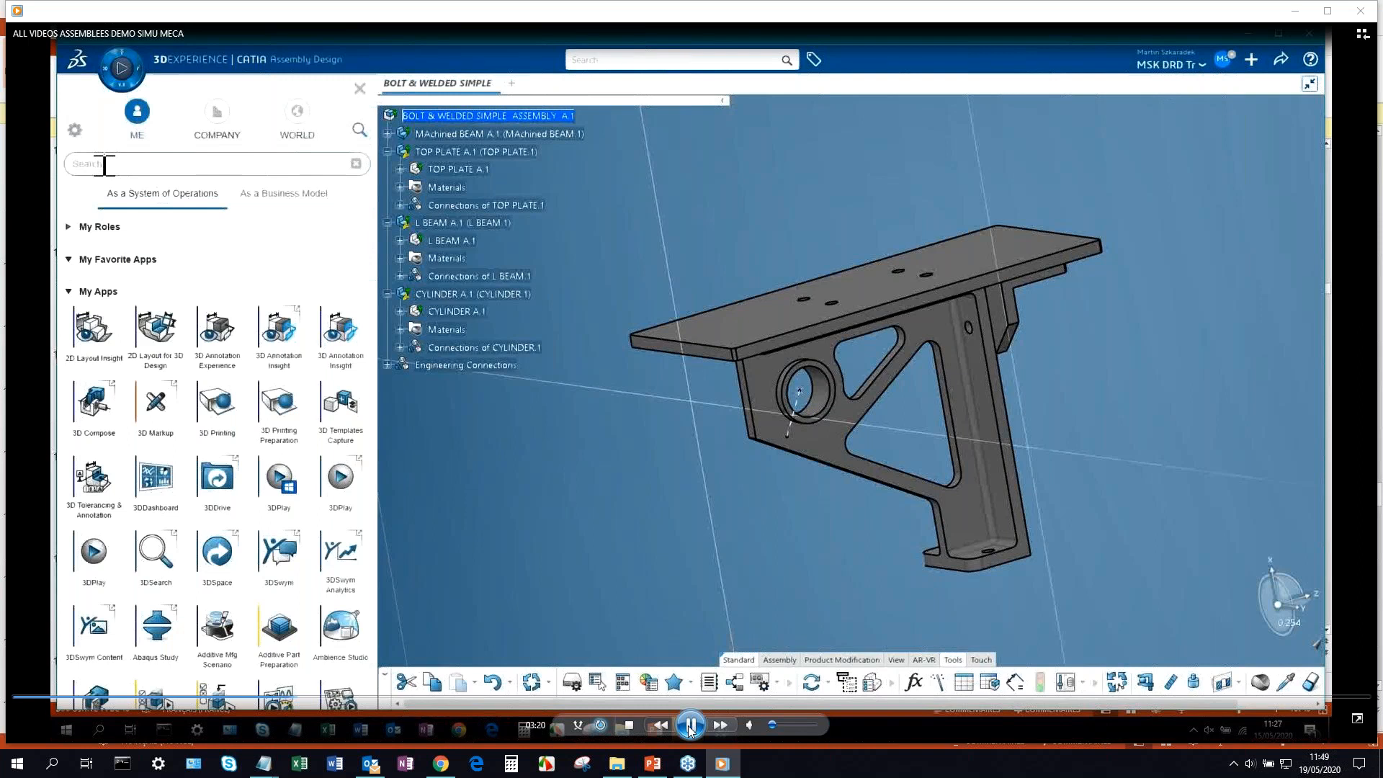
# Watch the launch of Linear Structural Validation and the creation of the BOLT WELDED SIMU simulation, pausing at the Structural simulation type.
pyautogui.click(689, 726)
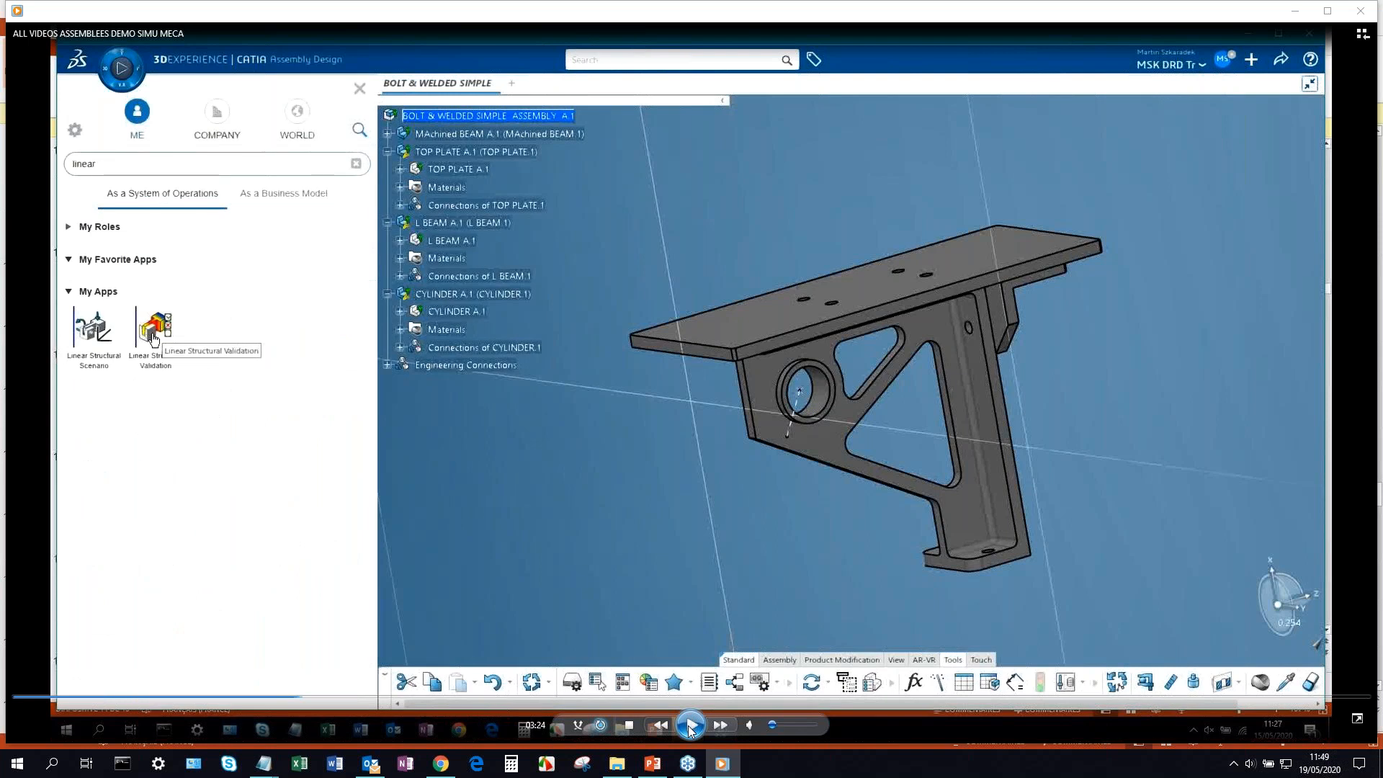
pyautogui.click(689, 725)
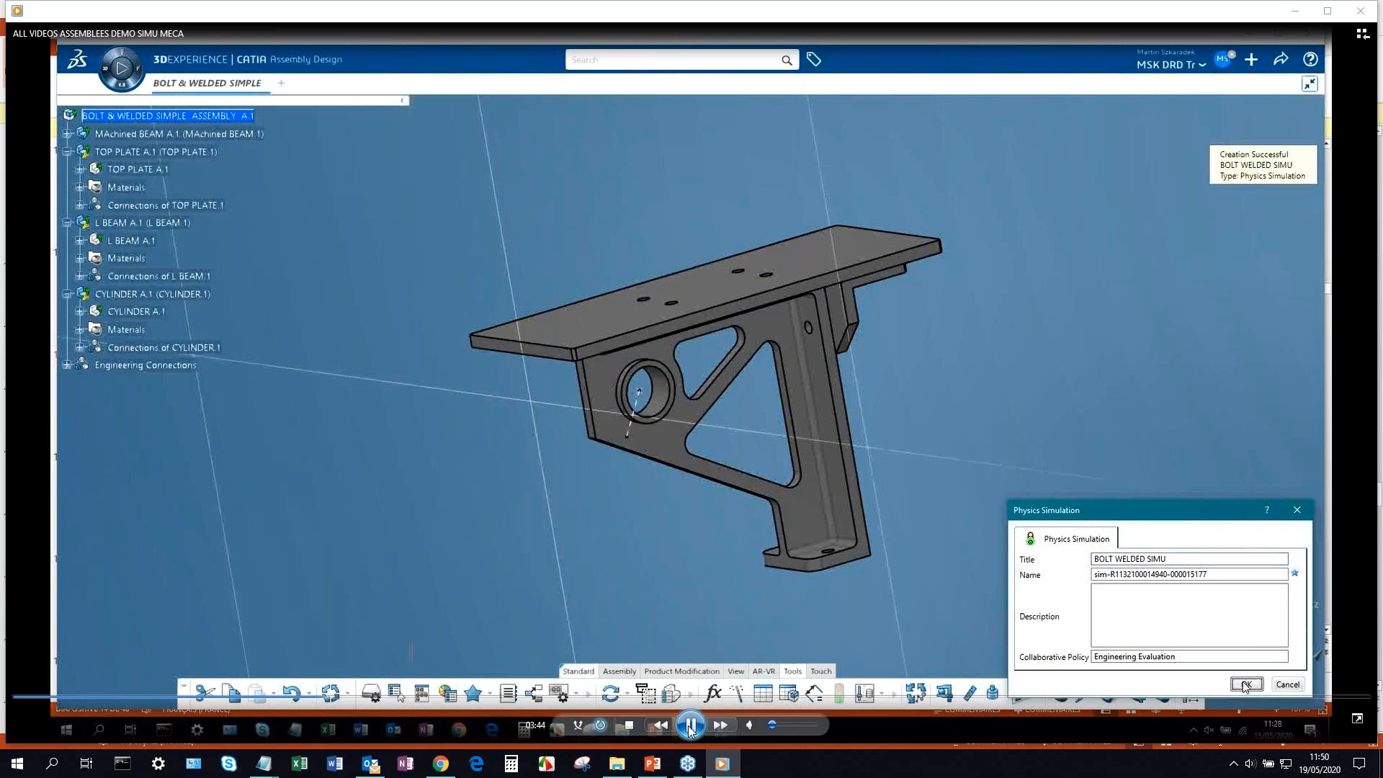
pyautogui.click(689, 727)
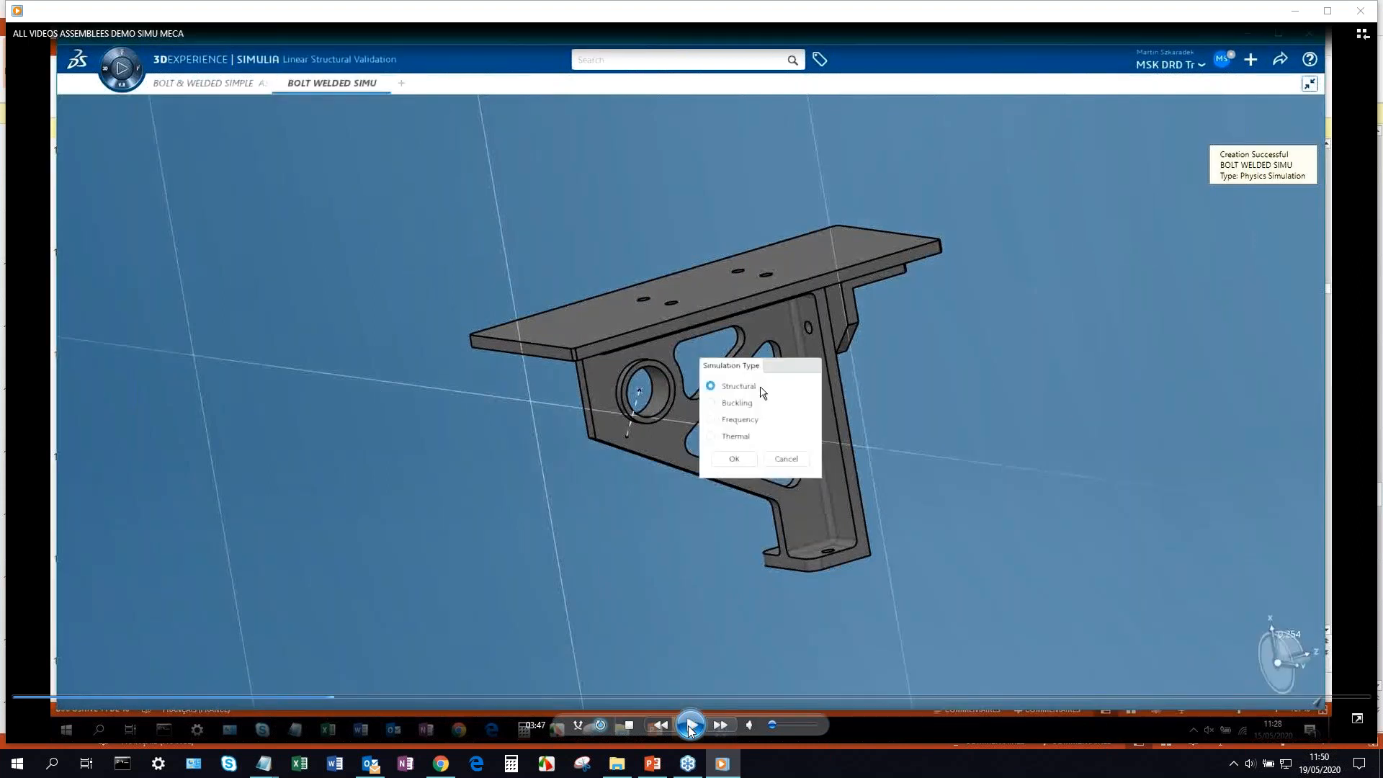
pyautogui.click(689, 728)
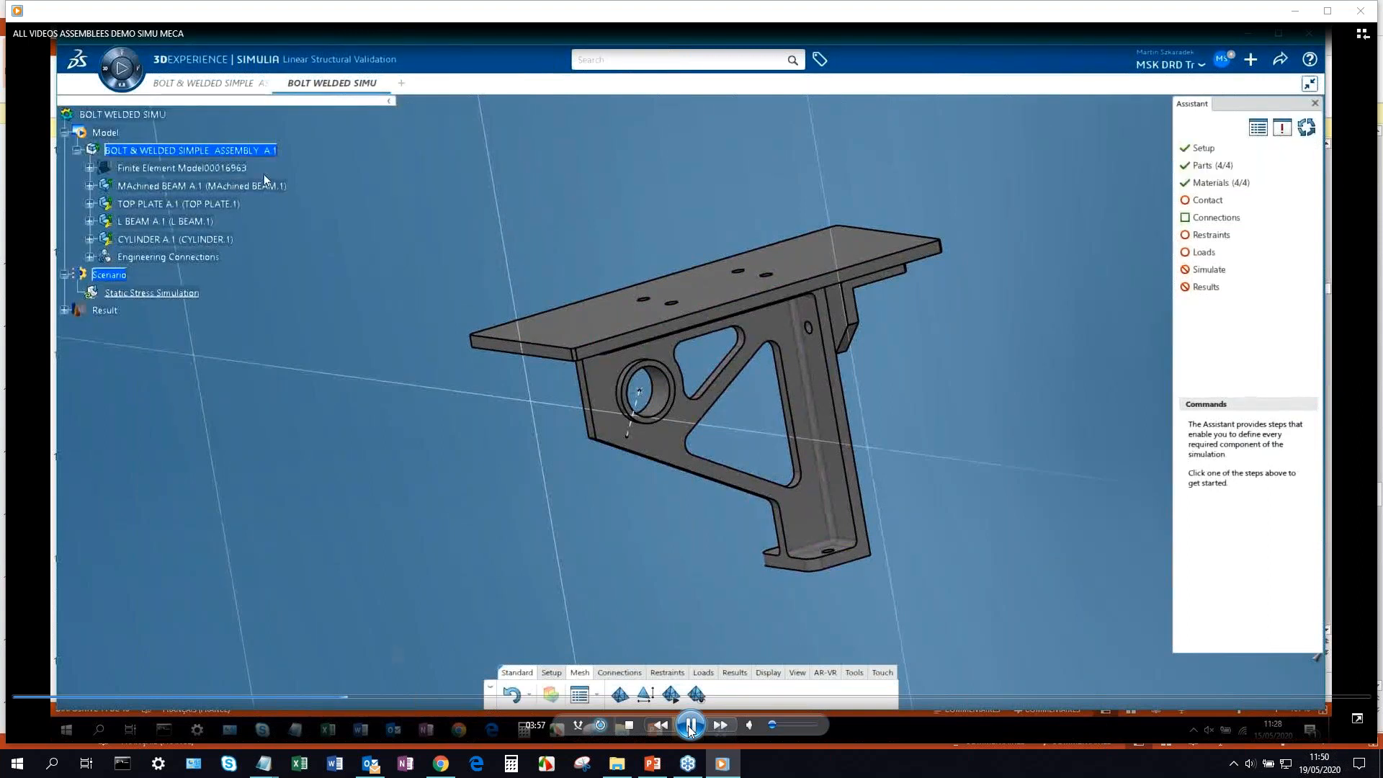
# Play the overview of the simulation tree in short stretches, examining the Model, Scenario and Result branches.
pyautogui.click(689, 726)
pyautogui.click(689, 726)
pyautogui.click(689, 726)
pyautogui.click(689, 727)
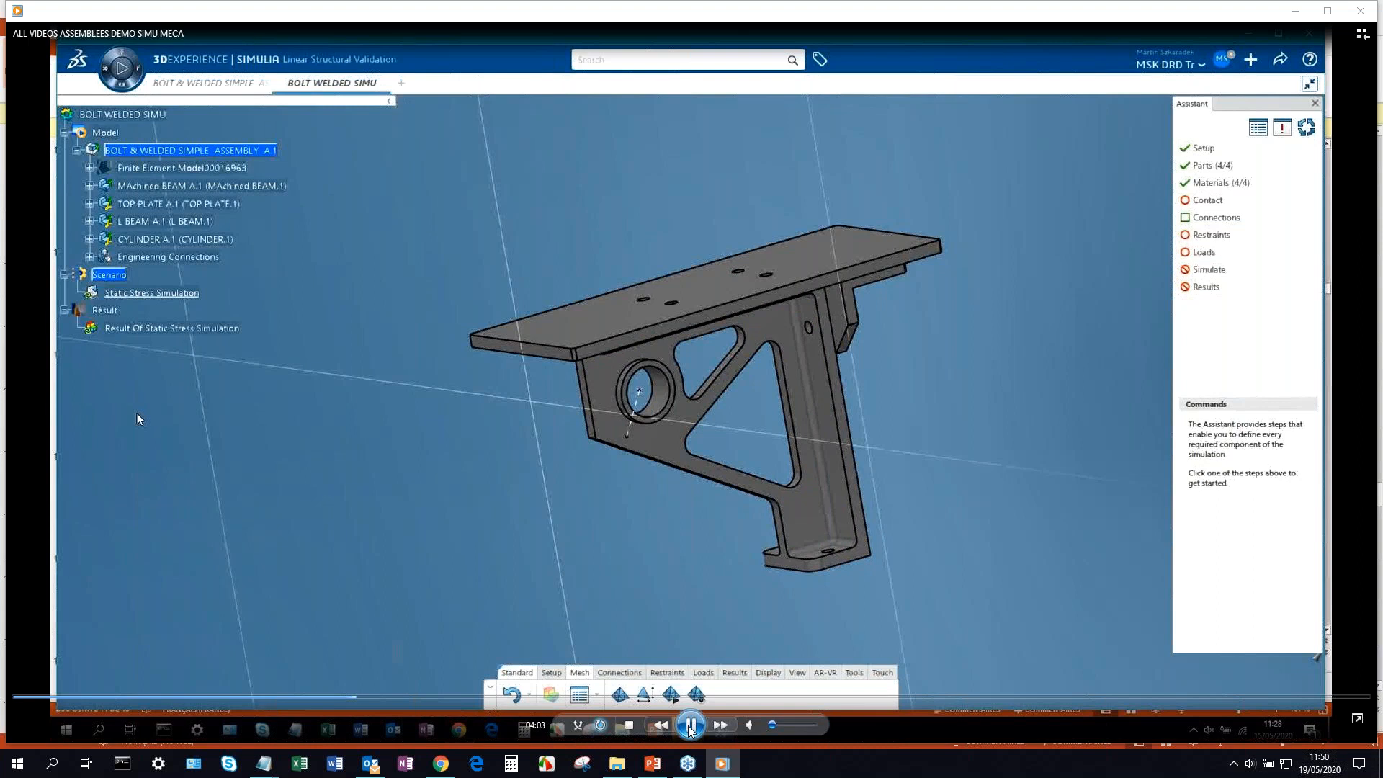
pyautogui.click(690, 728)
pyautogui.click(690, 727)
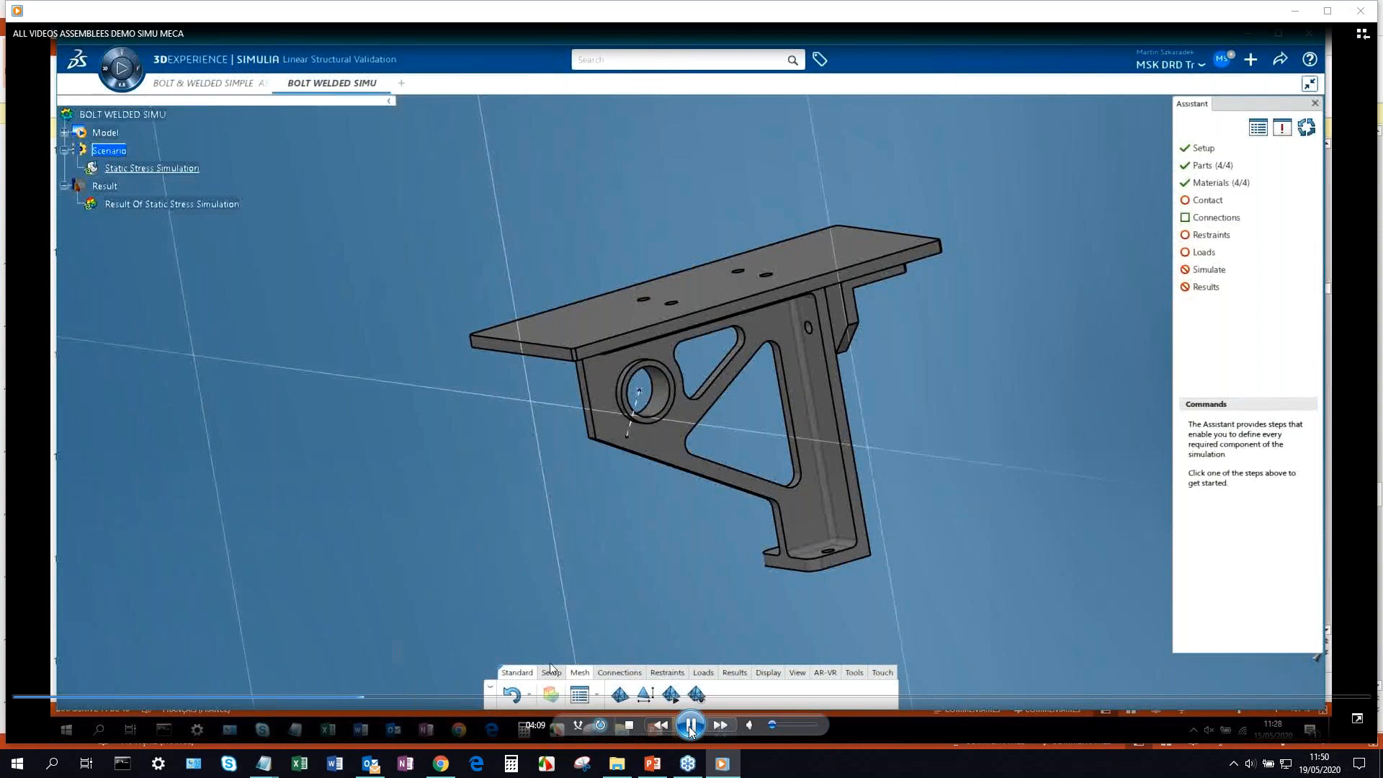
# Pause at the simulation setup commands, then play on and stop the video at the Contributing Parts list.
pyautogui.click(689, 727)
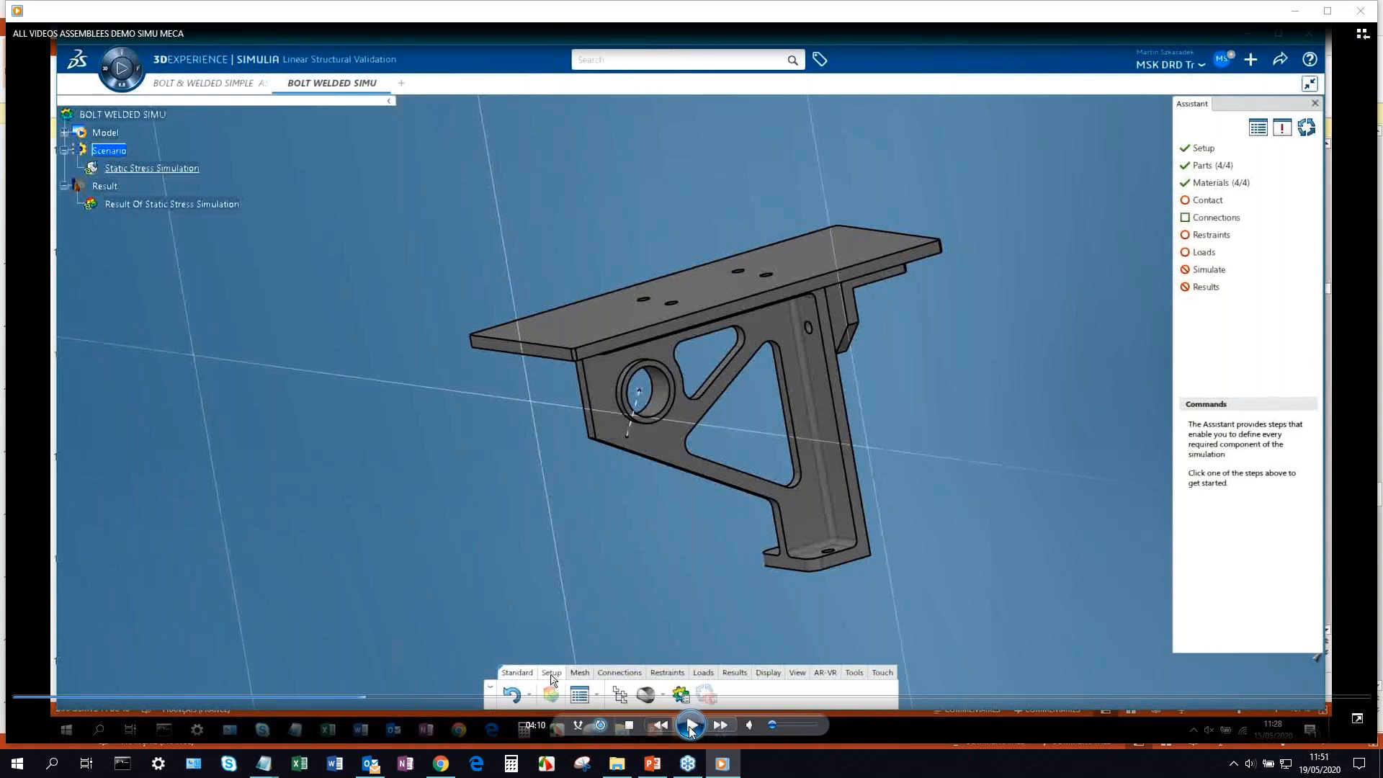
pyautogui.click(689, 728)
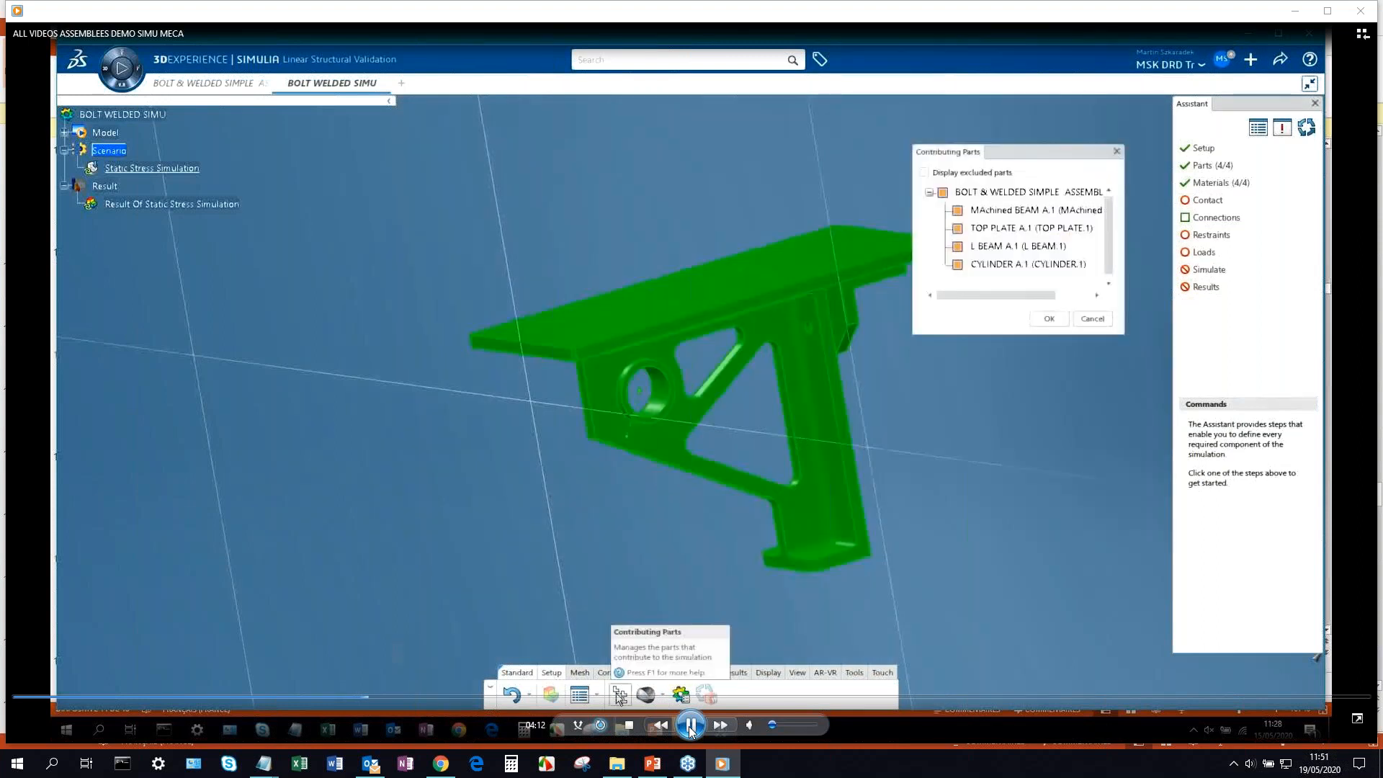
pyautogui.click(689, 728)
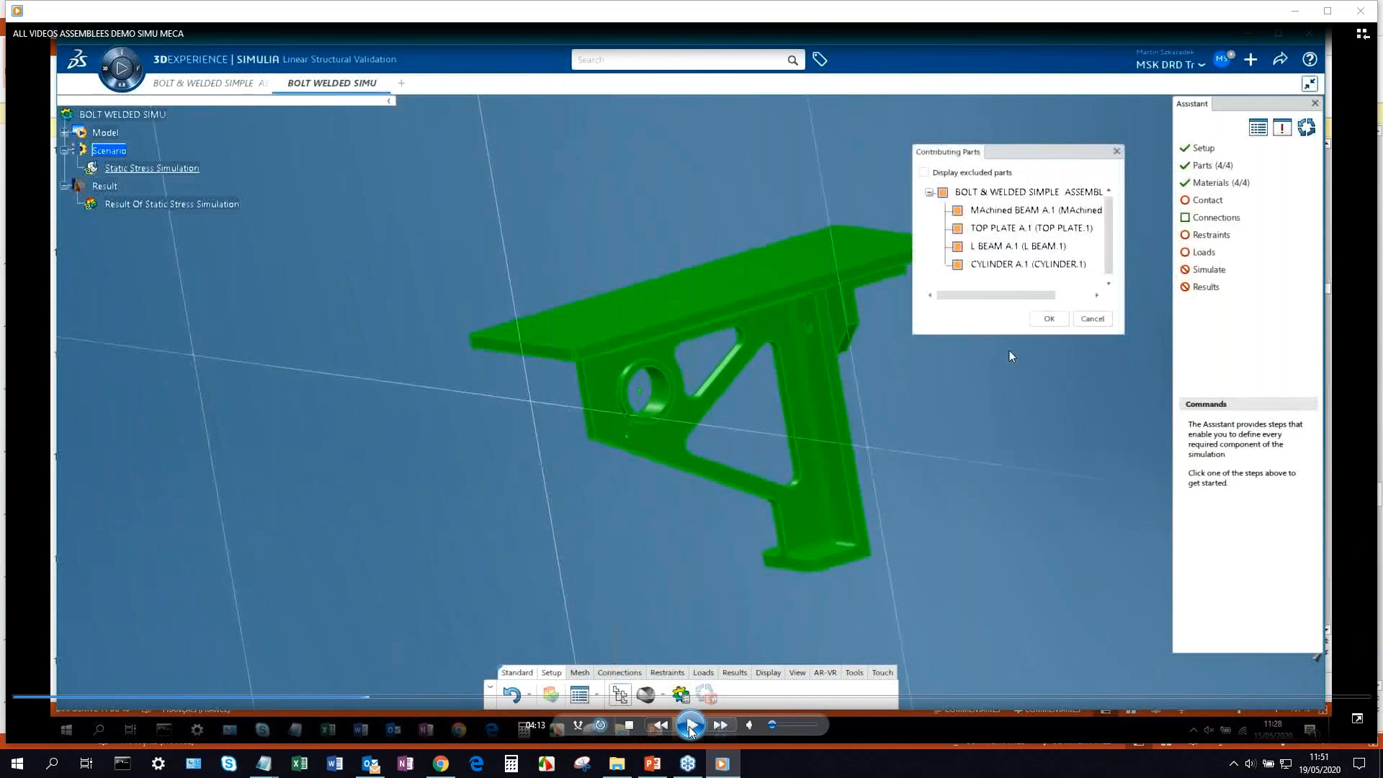
# Play the Contributing Parts selection, pausing at the CYLINDER part, and continue through to the coloured assembly.
pyautogui.click(689, 727)
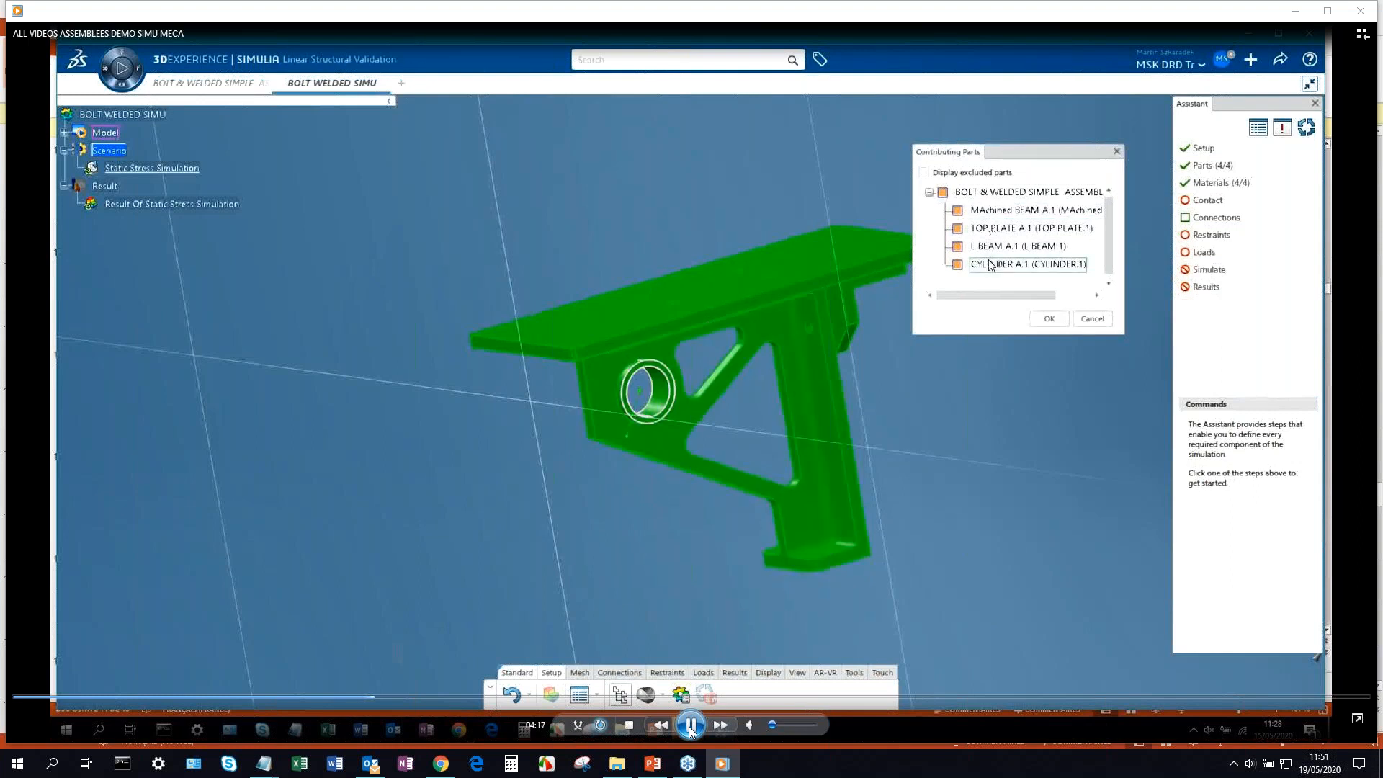
pyautogui.click(690, 727)
pyautogui.click(690, 727)
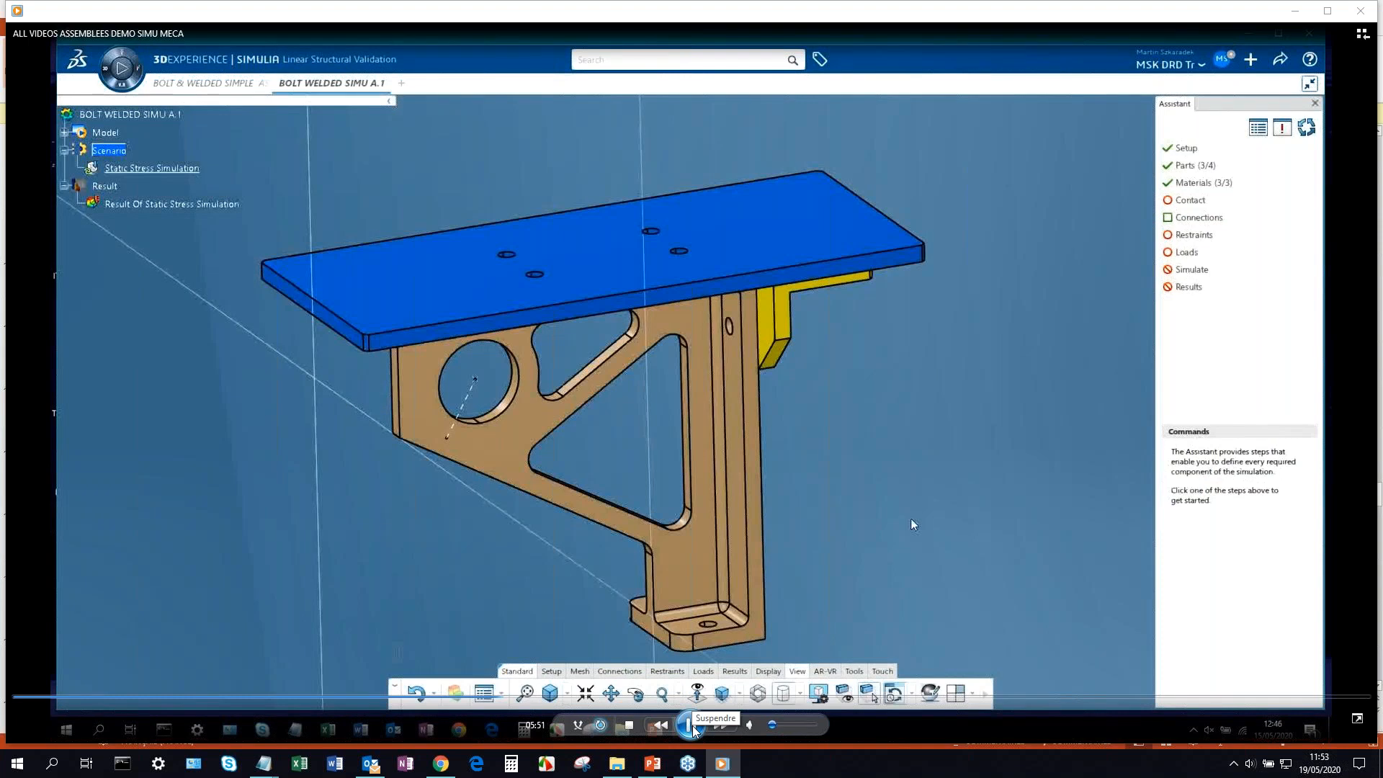
# Play the Contact stage of the Assistant in short stretches, examining the connection commands and pausing at the Contact Detection help.
pyautogui.click(690, 725)
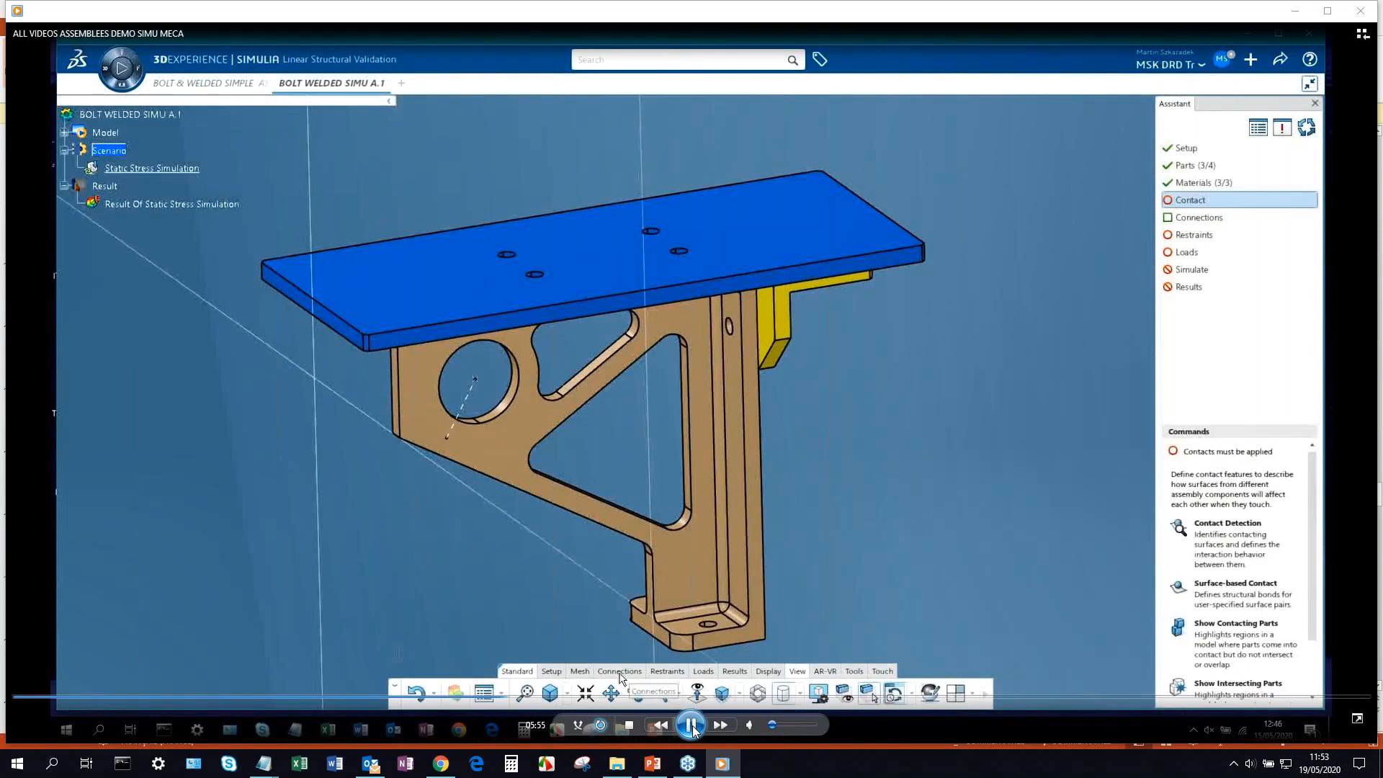
pyautogui.click(691, 725)
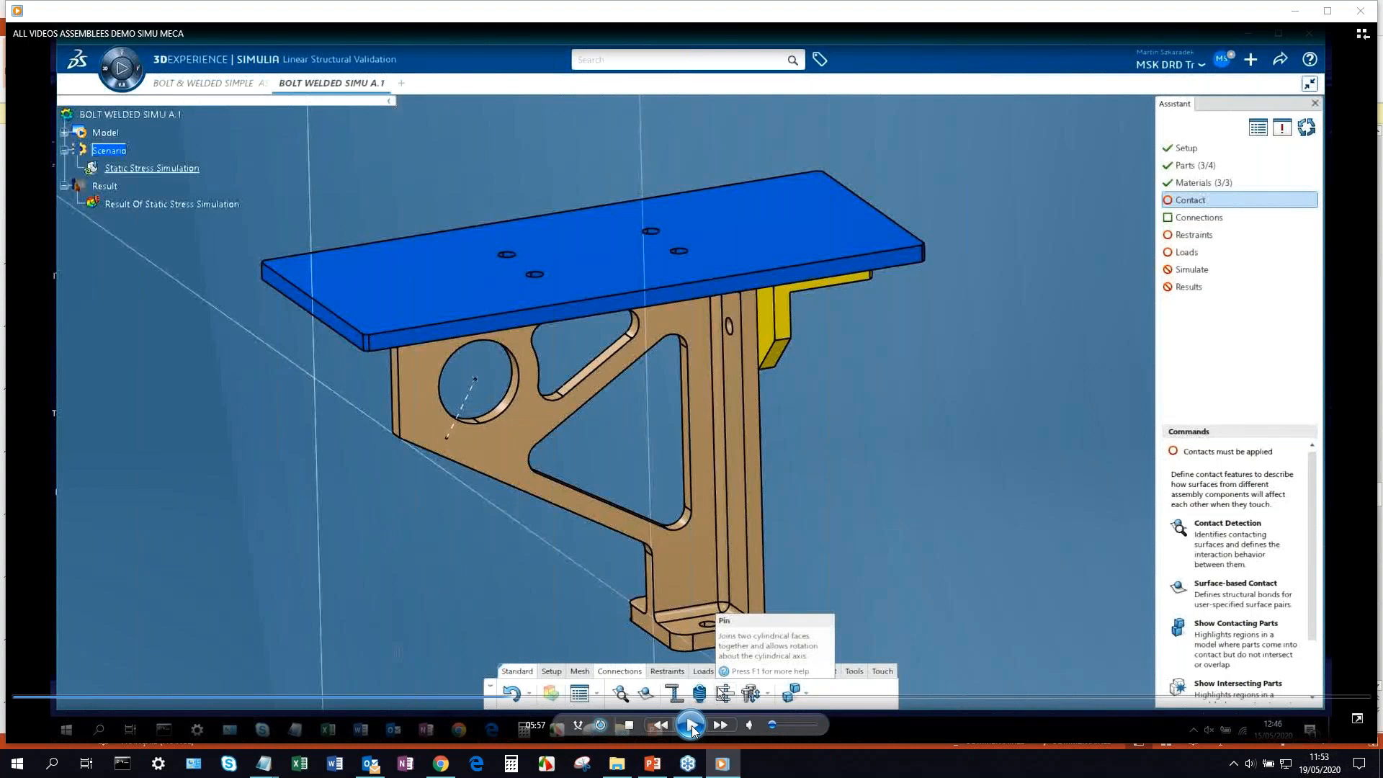
pyautogui.click(691, 725)
pyautogui.click(691, 726)
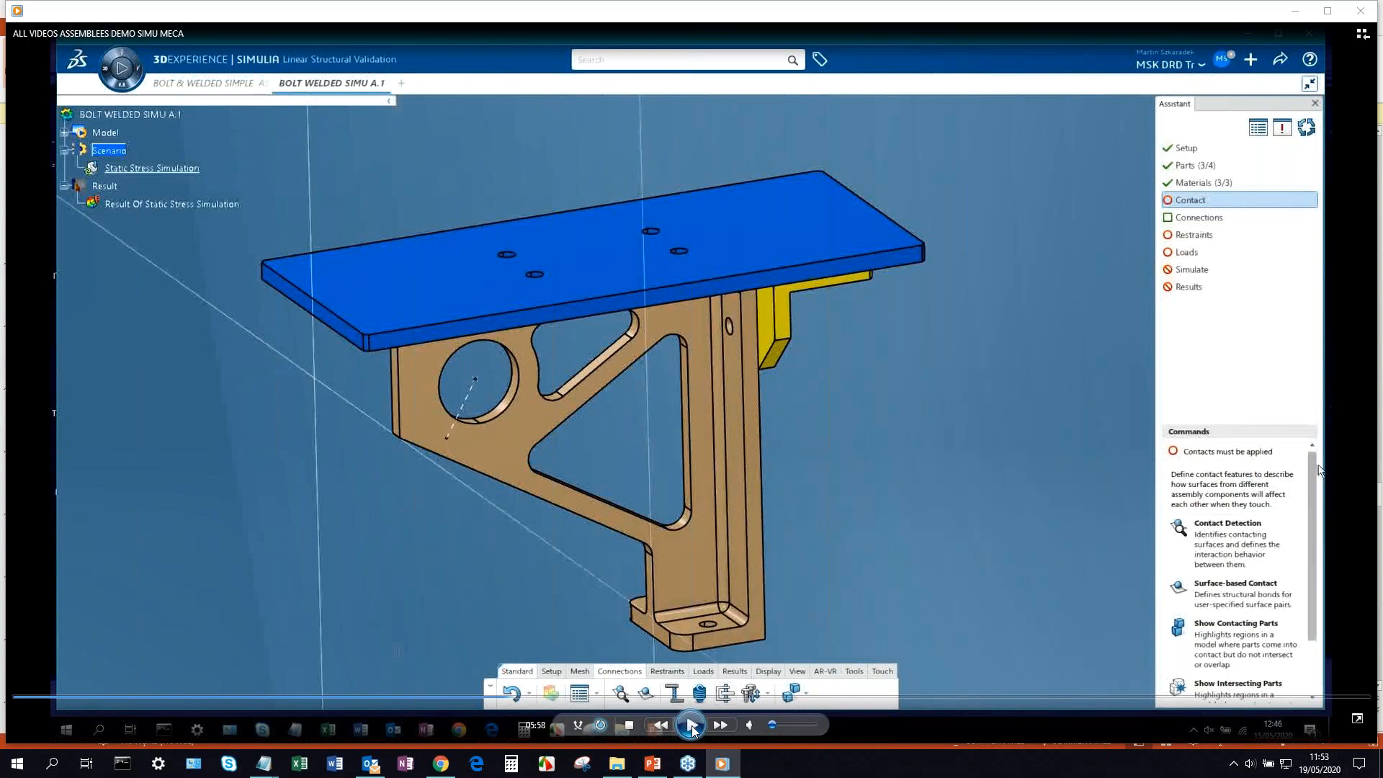
pyautogui.click(691, 725)
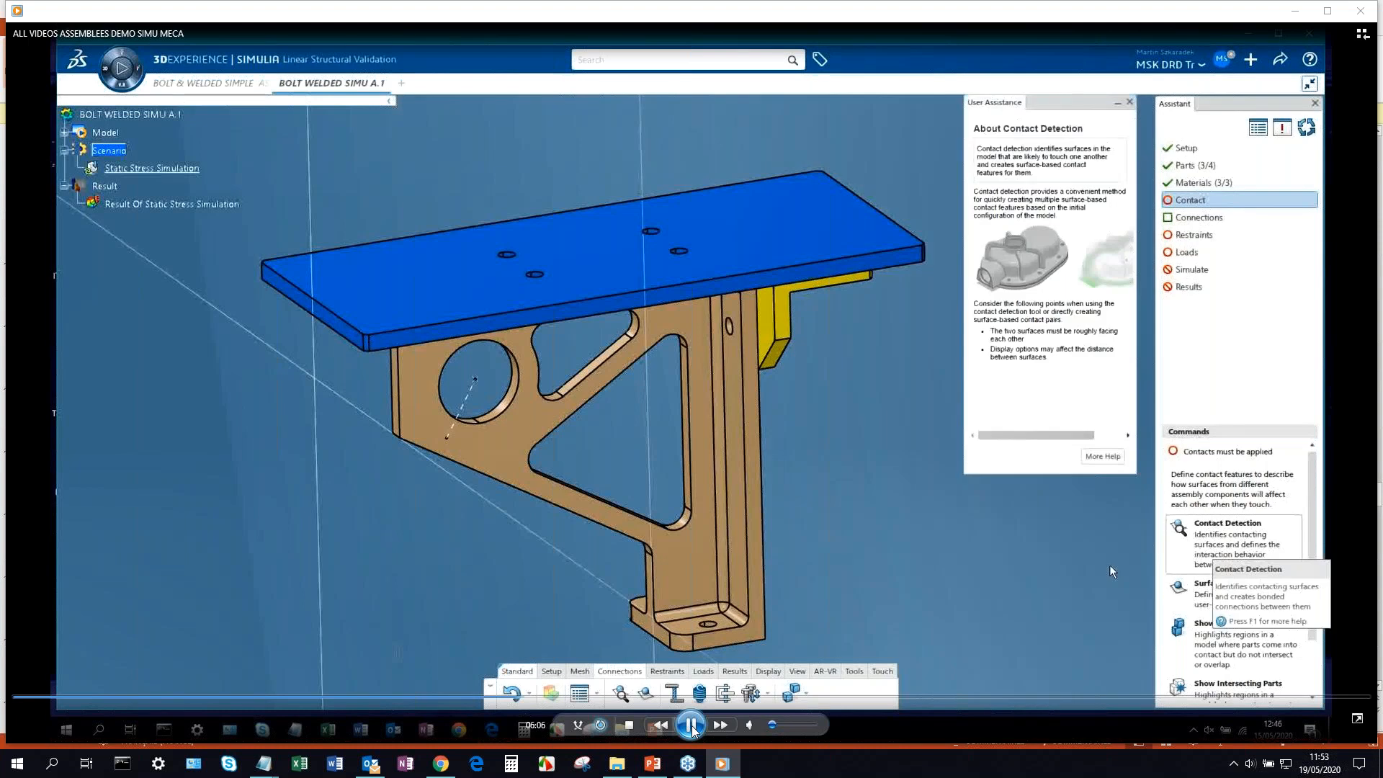
pyautogui.click(691, 727)
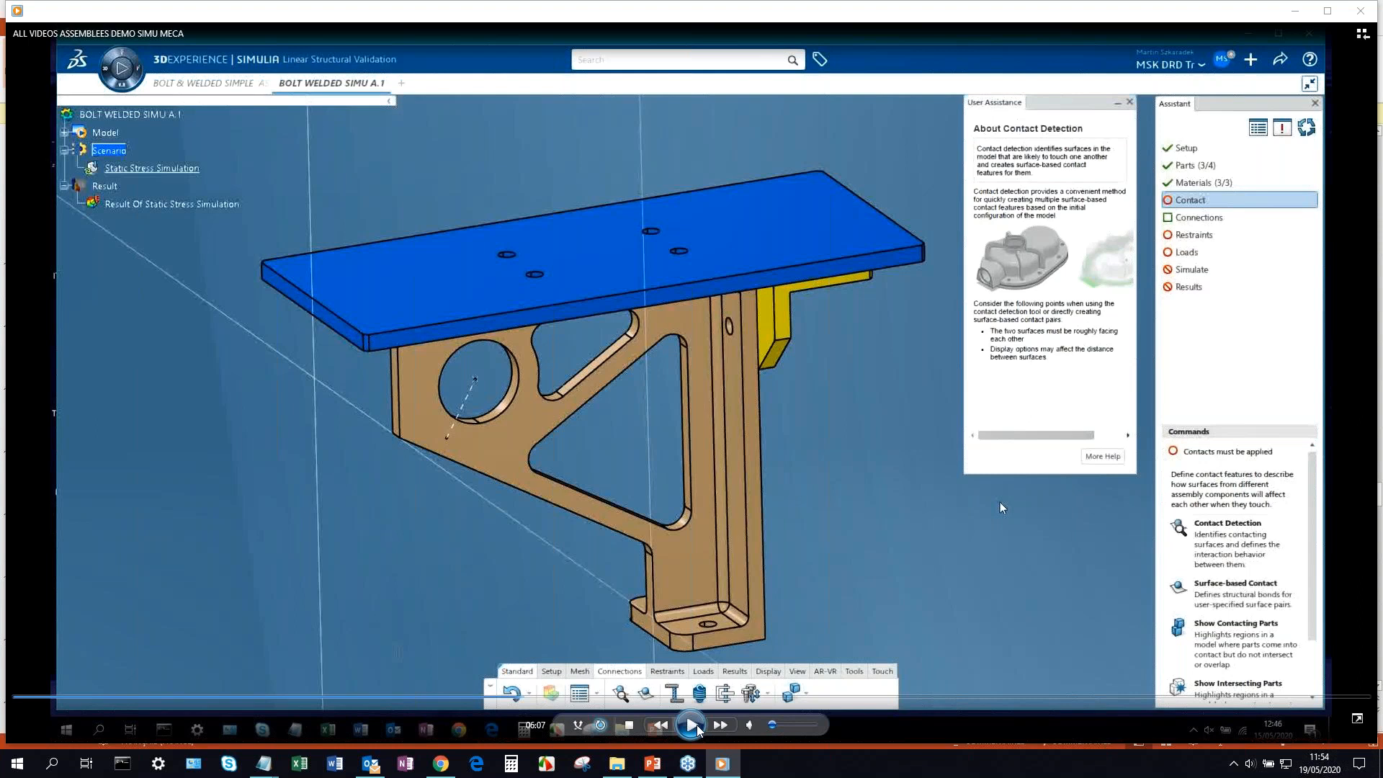
# Resume the video and examine the whole-model Contact Detection, pausing at its settings and the context commands for the surface pairs.
pyautogui.click(693, 725)
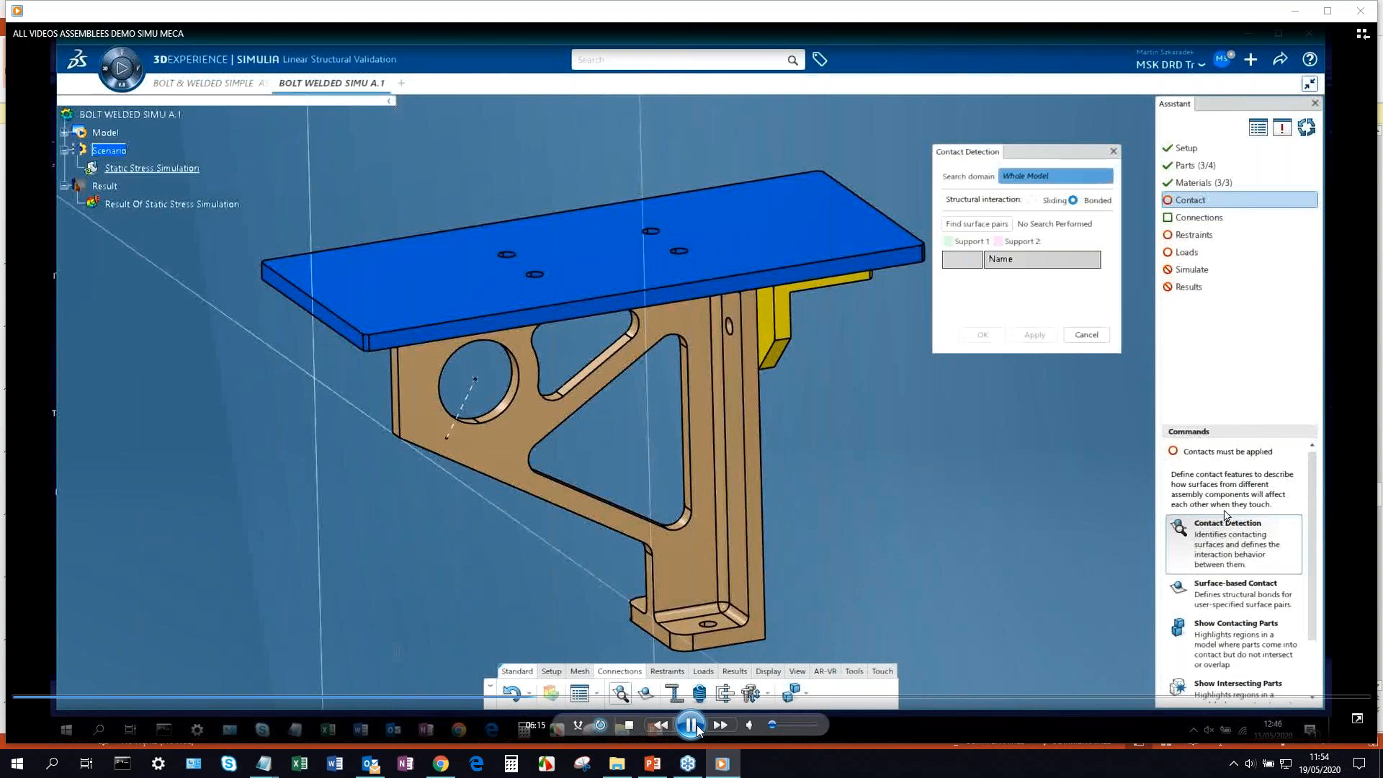
pyautogui.click(696, 727)
pyautogui.click(697, 729)
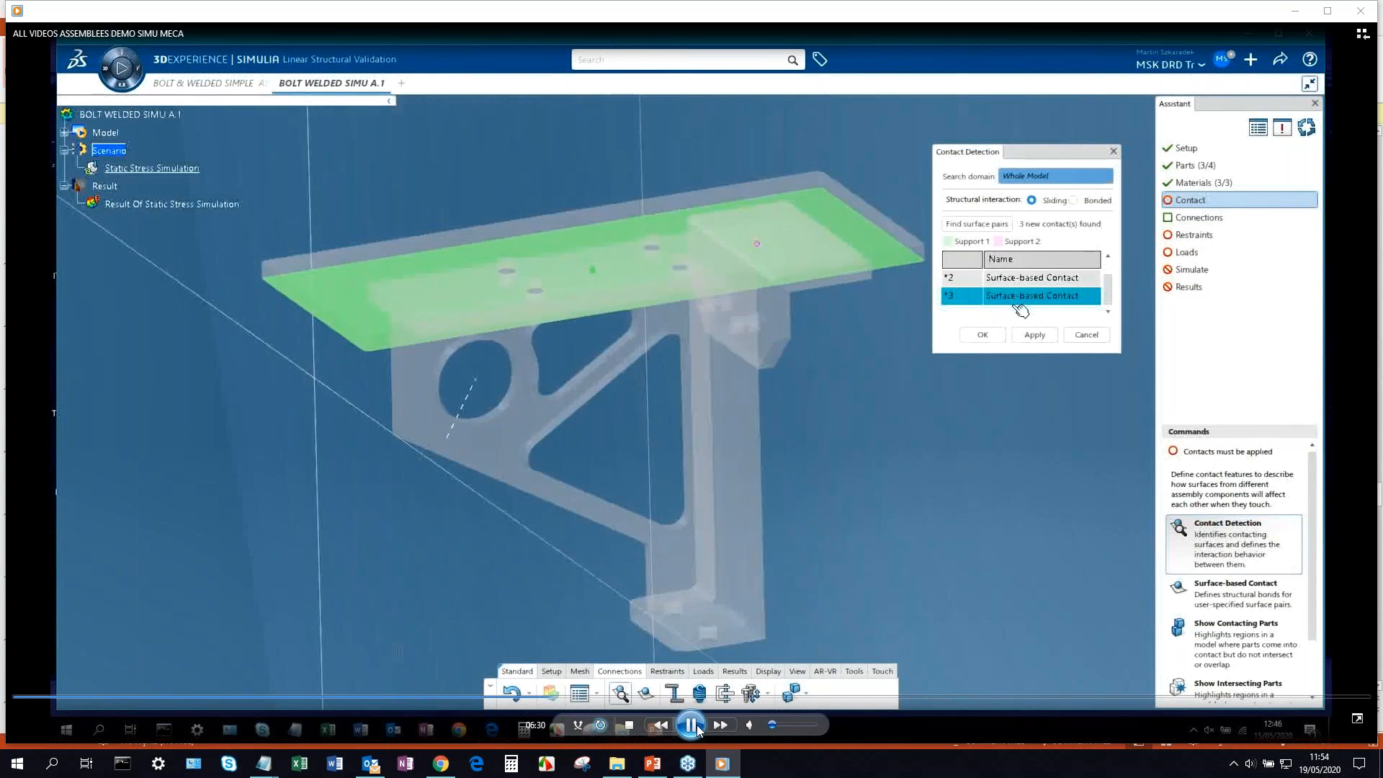
pyautogui.click(697, 730)
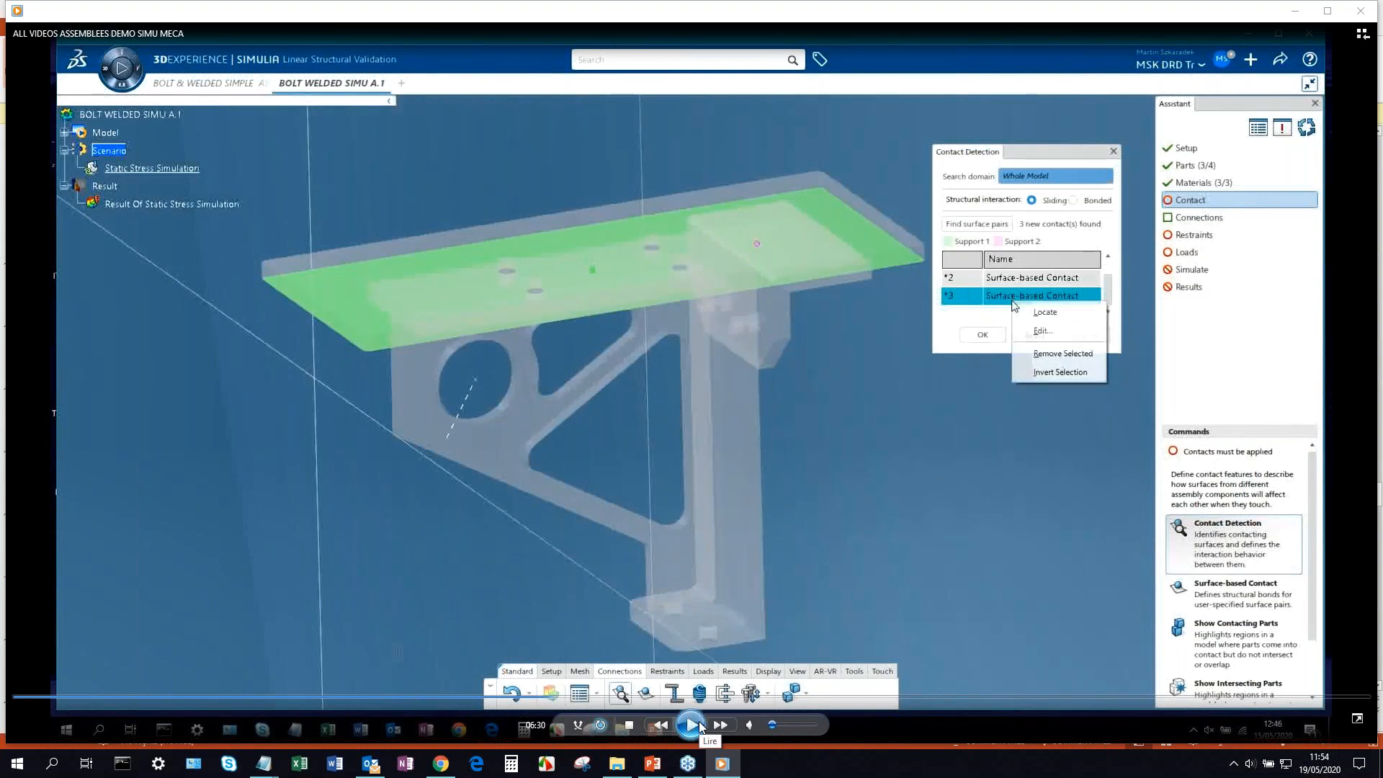
pyautogui.click(702, 727)
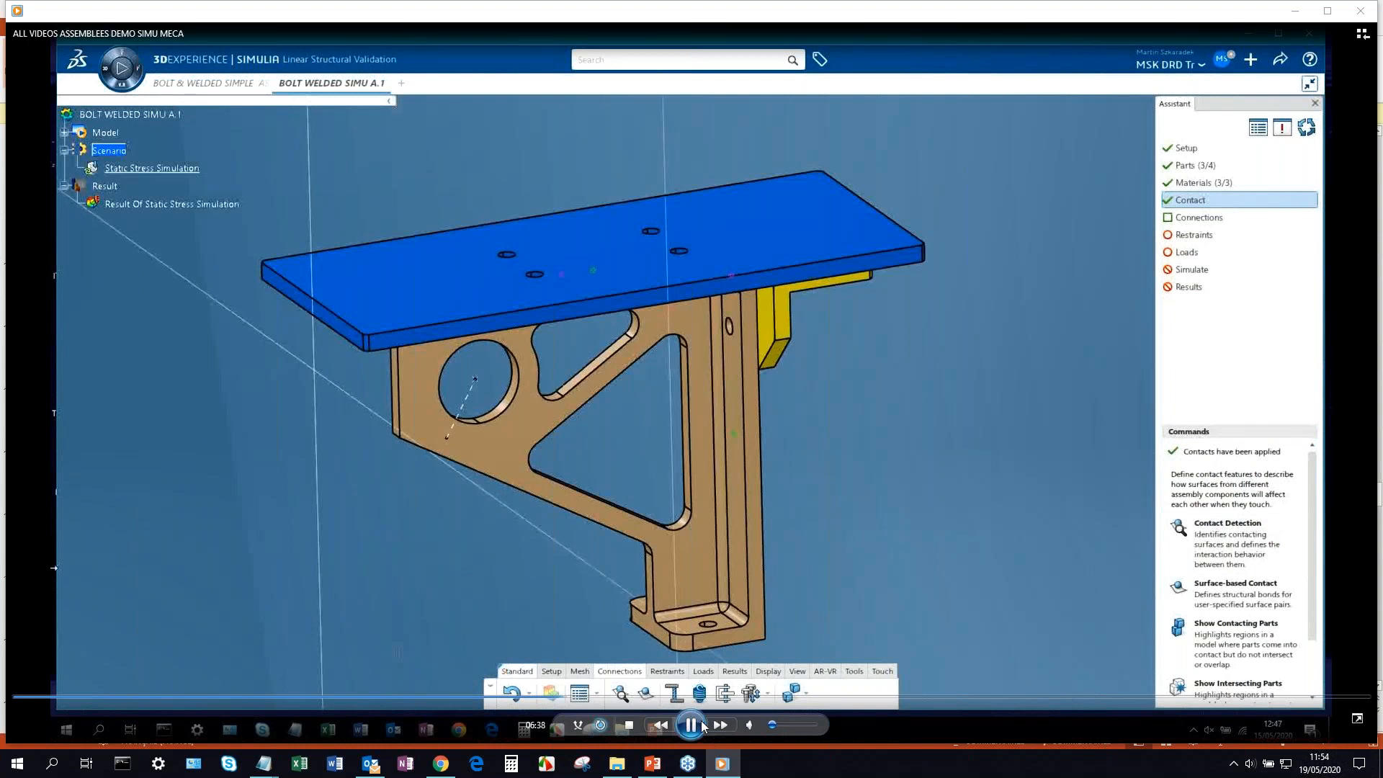
# Pause at the applied contacts, play on to the Bolt Editor and stop at the choice between bolt load and bolt torque.
pyautogui.click(702, 724)
pyautogui.click(702, 724)
pyautogui.click(704, 725)
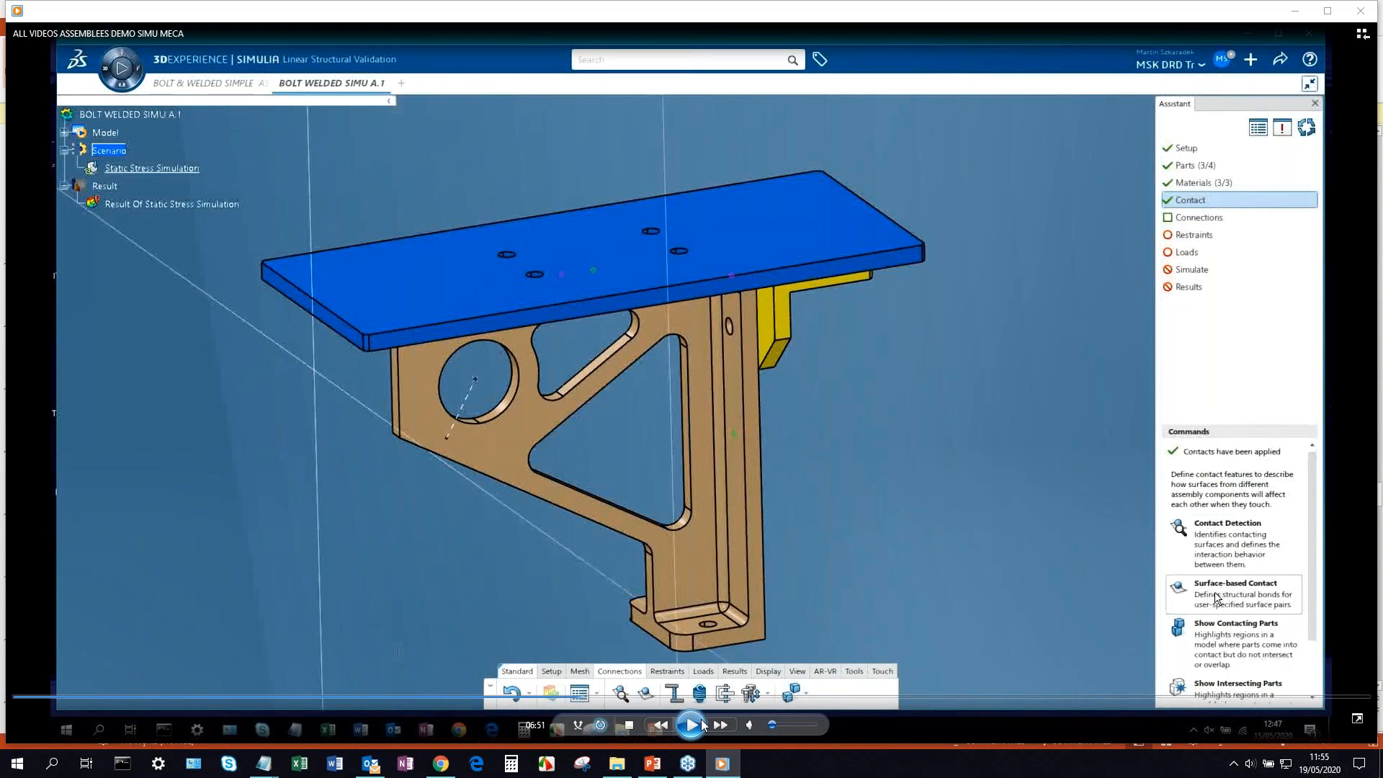
pyautogui.click(704, 725)
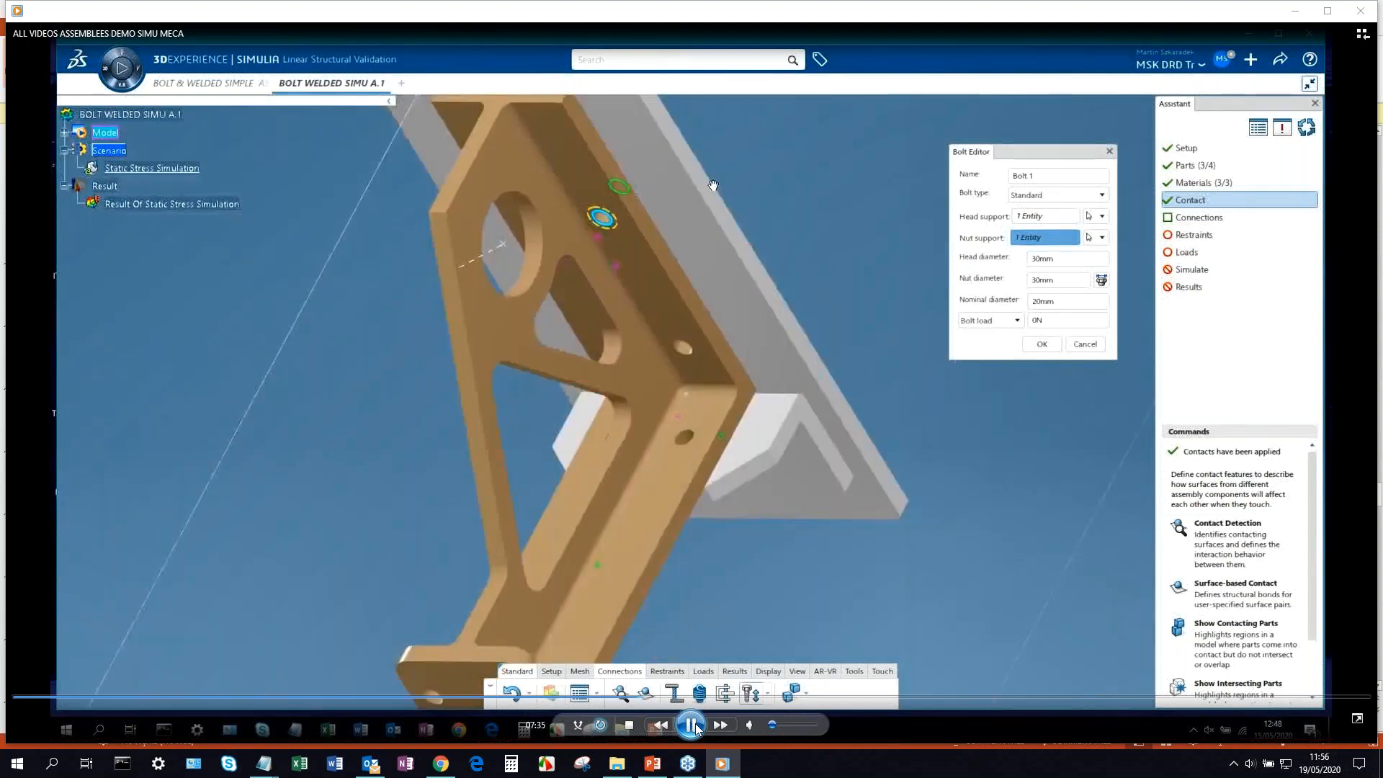
pyautogui.click(695, 729)
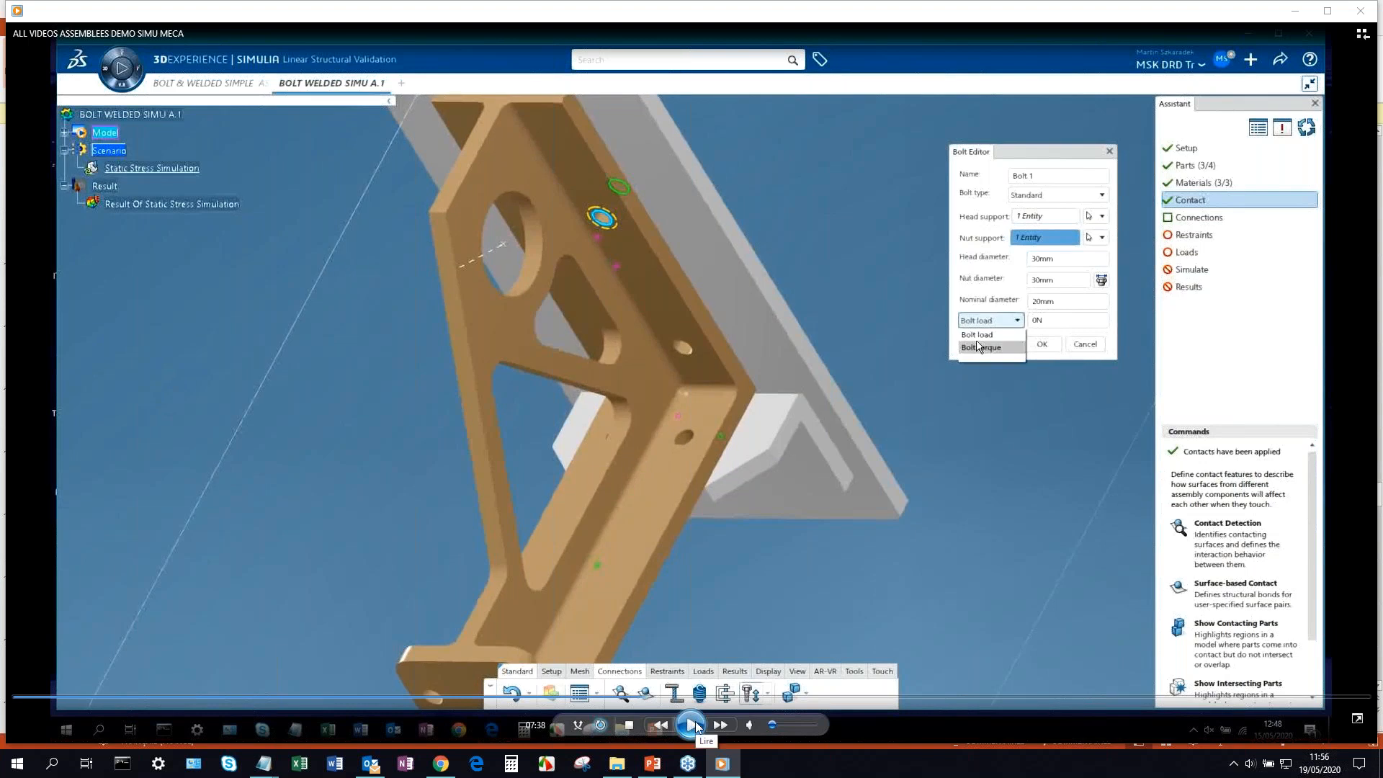
# Play through the bolts and restraints to the Loads stage, pausing at the load commands and the Remote Force definition on the hole.
pyautogui.click(695, 726)
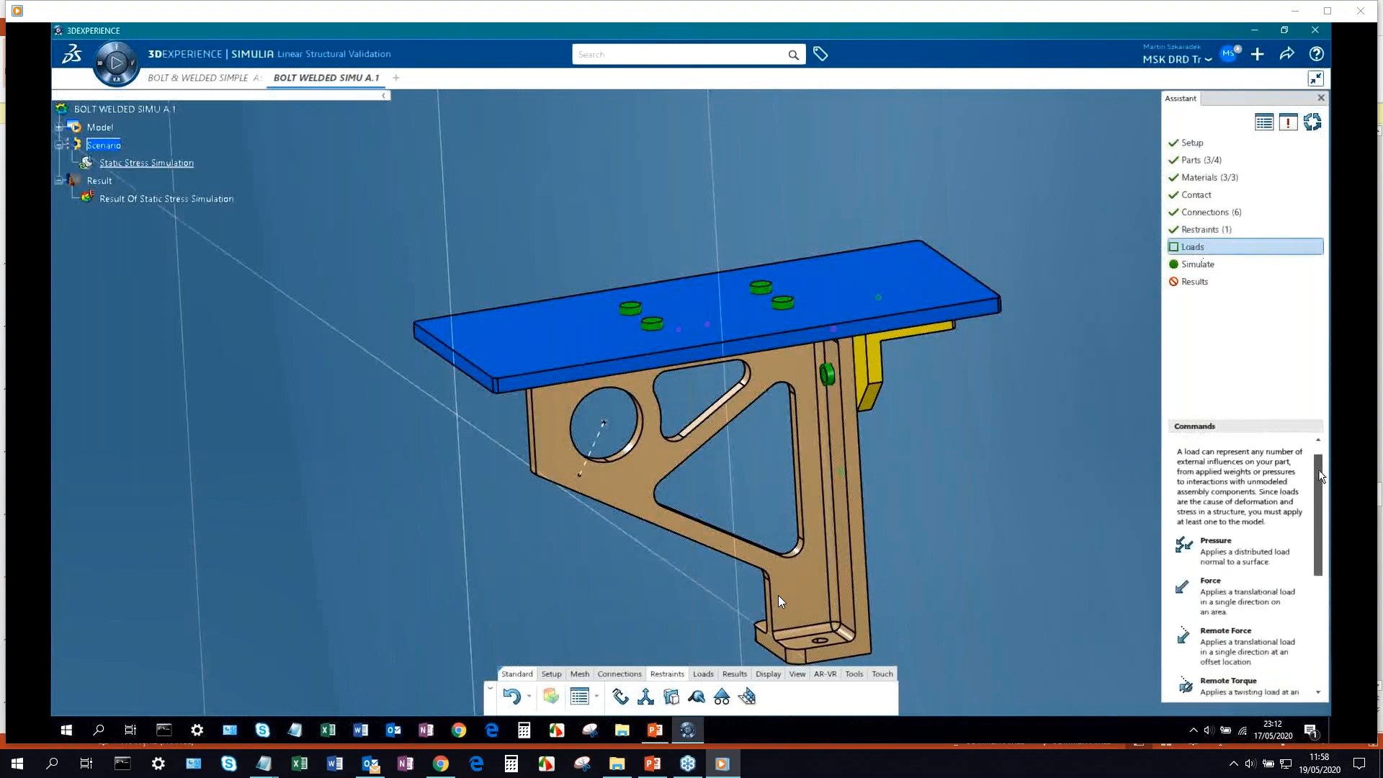
pyautogui.moveTo(680, 726)
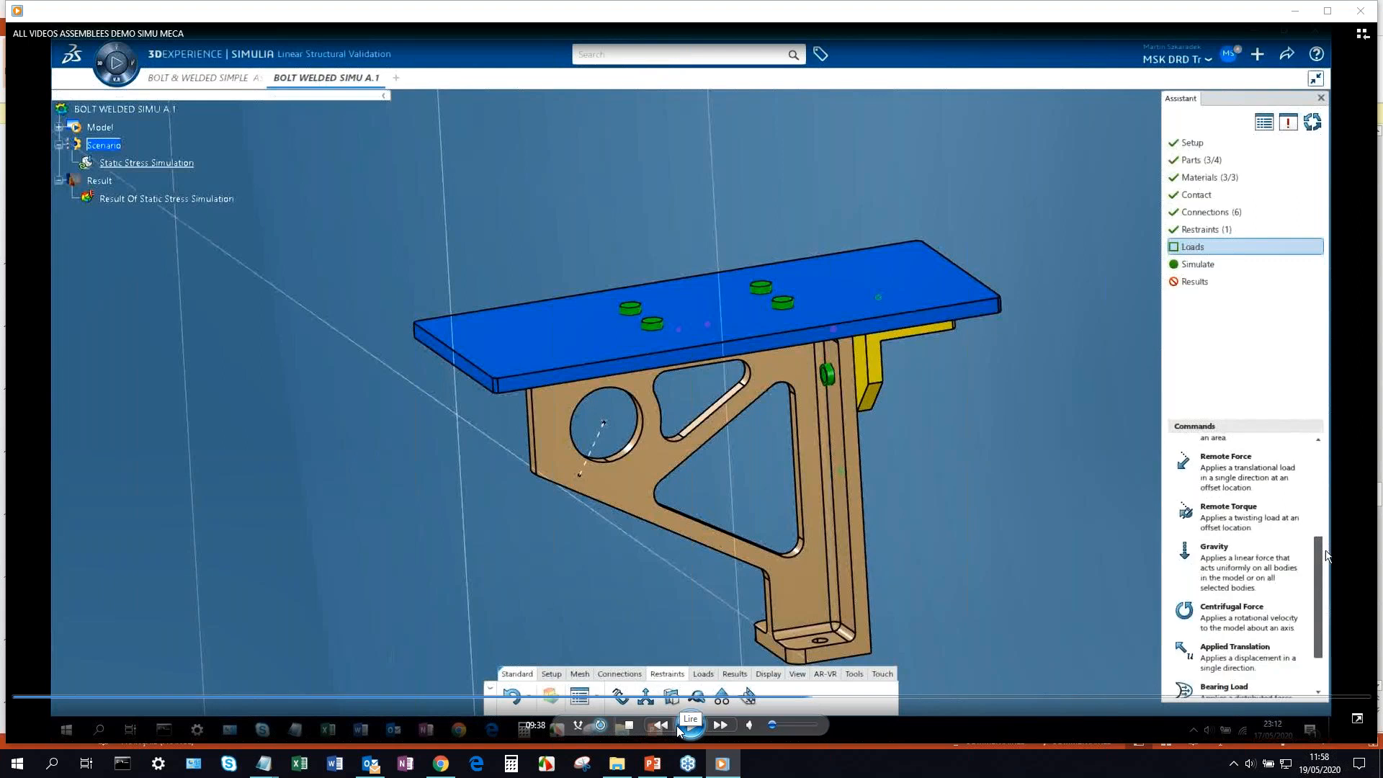
pyautogui.click(680, 726)
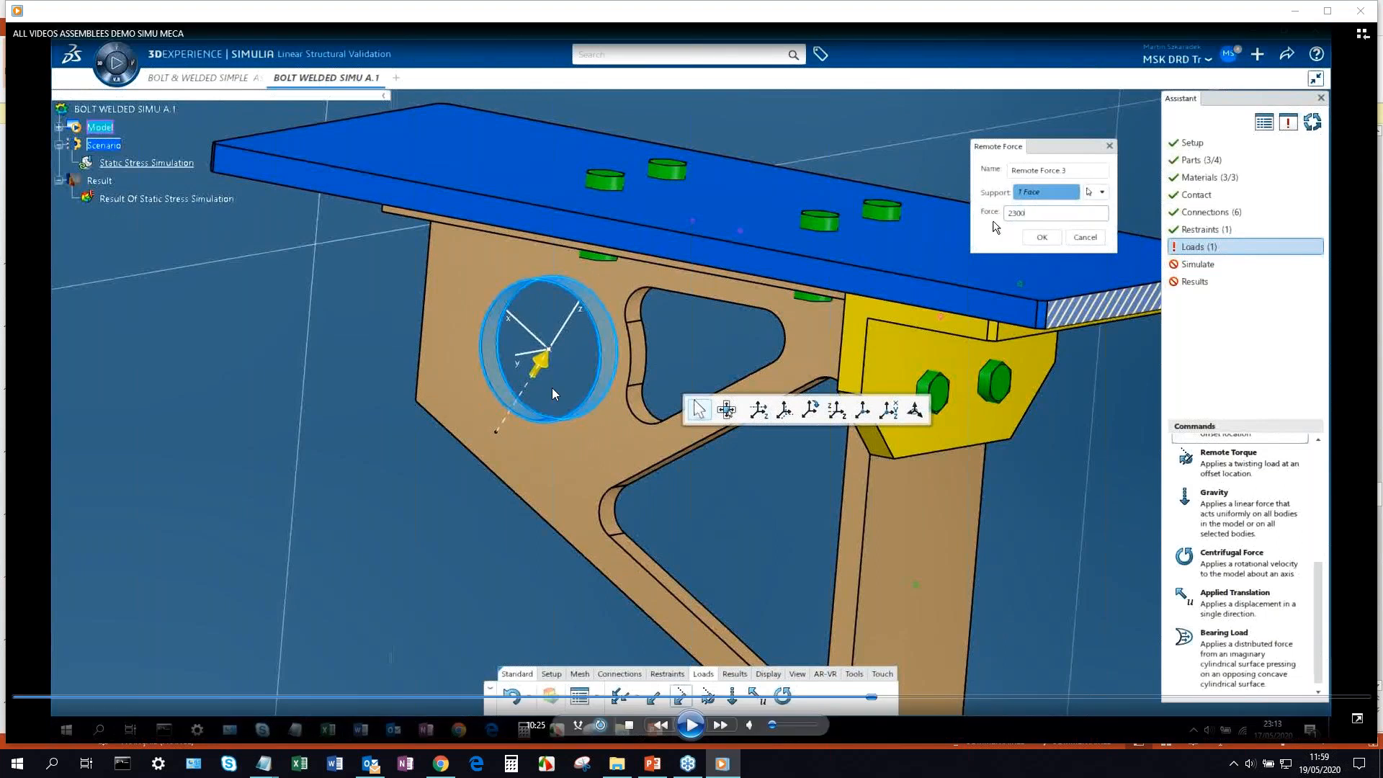
pyautogui.click(682, 731)
pyautogui.click(694, 727)
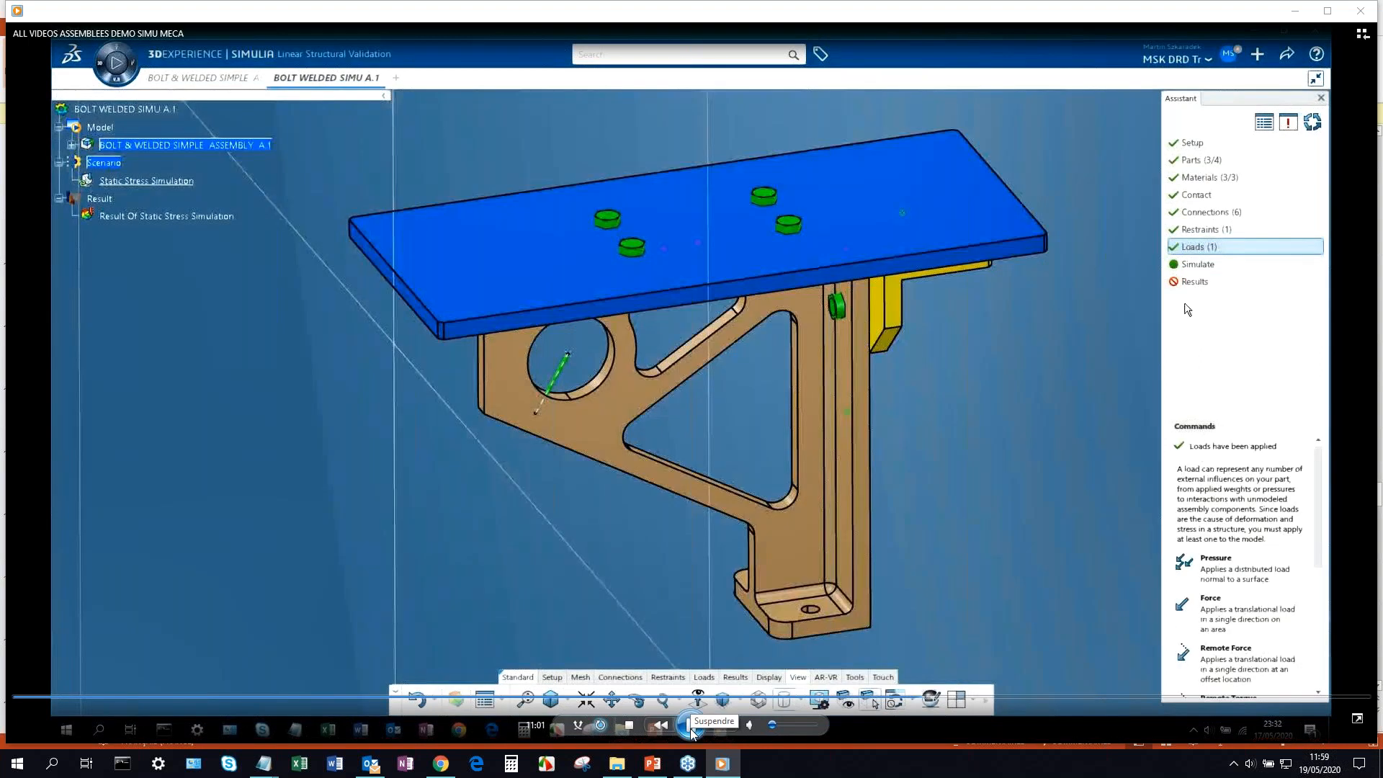
# Examine the Simulate stage, pausing at the start command and at the Embedded, Tokens and Credits license options.
pyautogui.click(691, 727)
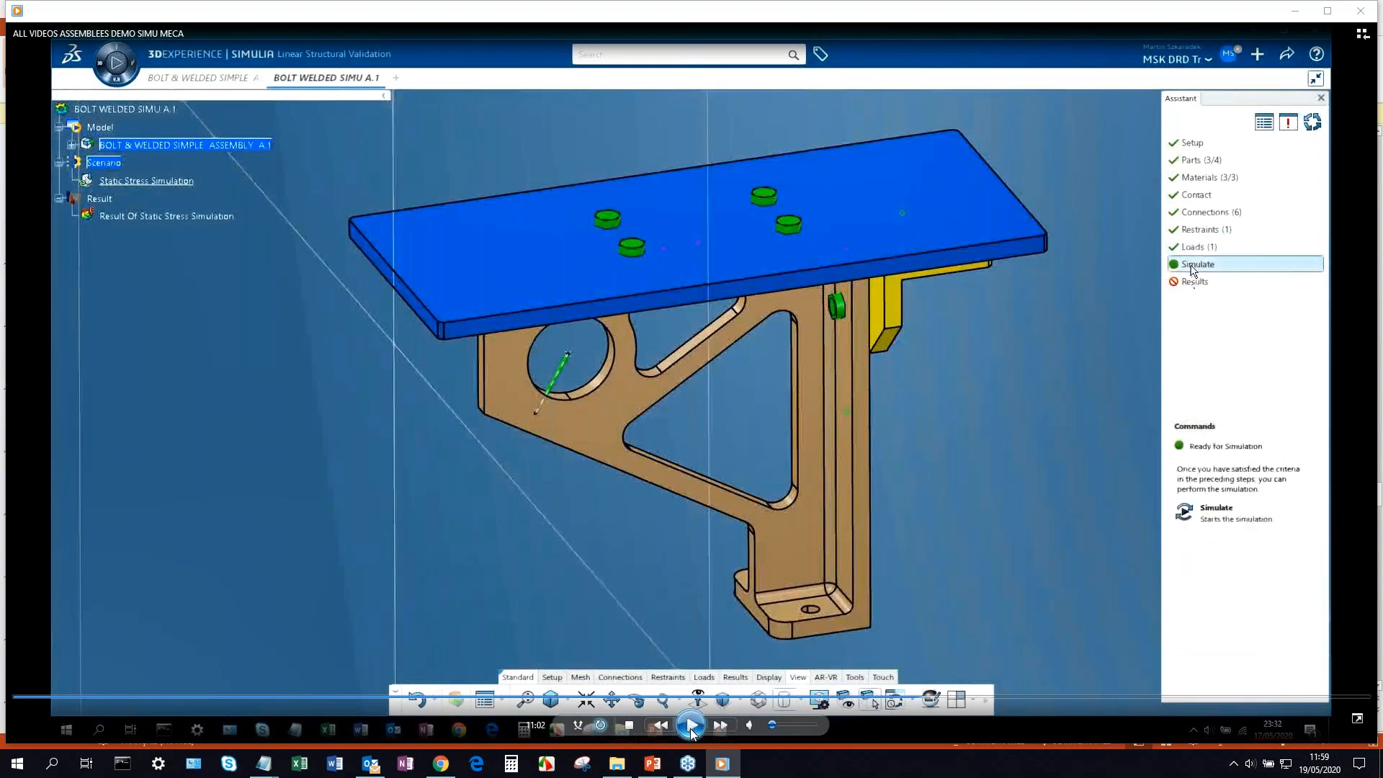
pyautogui.click(691, 728)
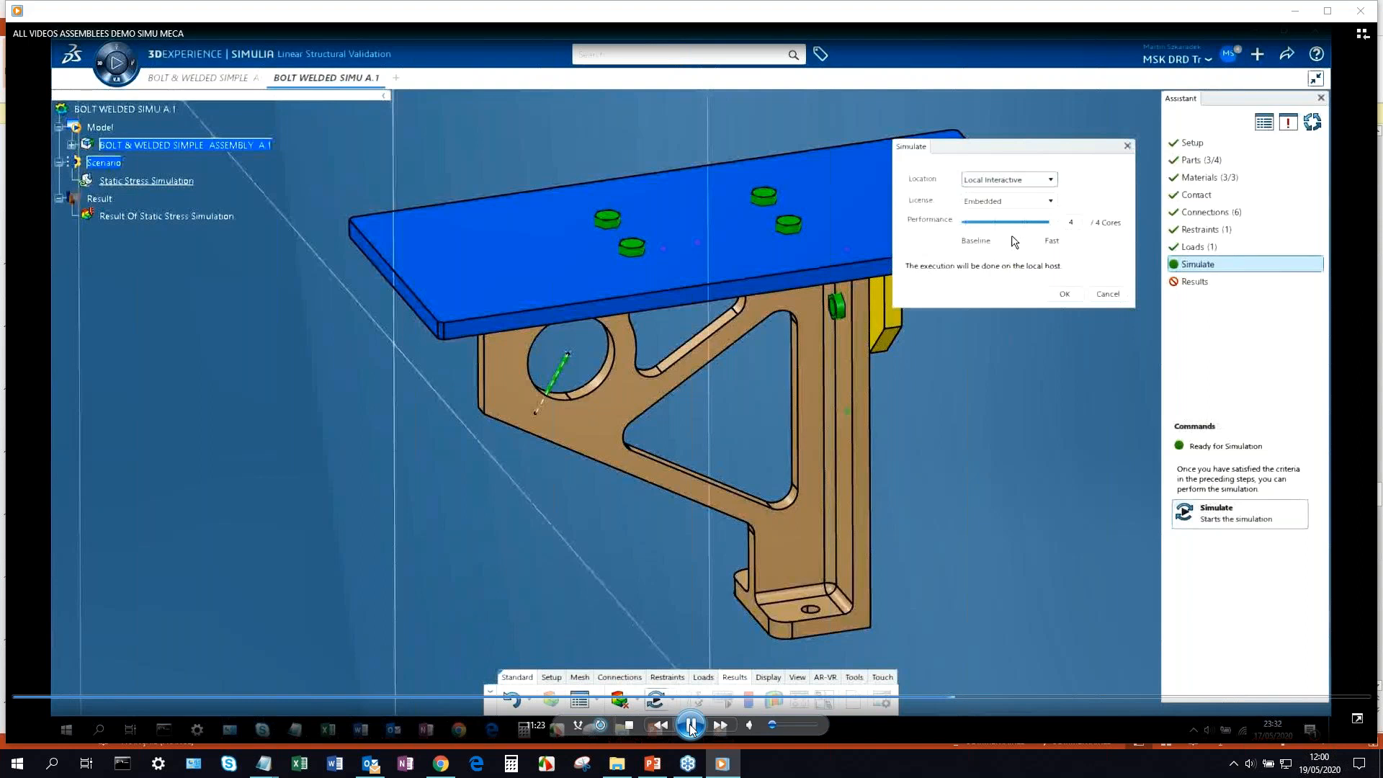
pyautogui.click(690, 726)
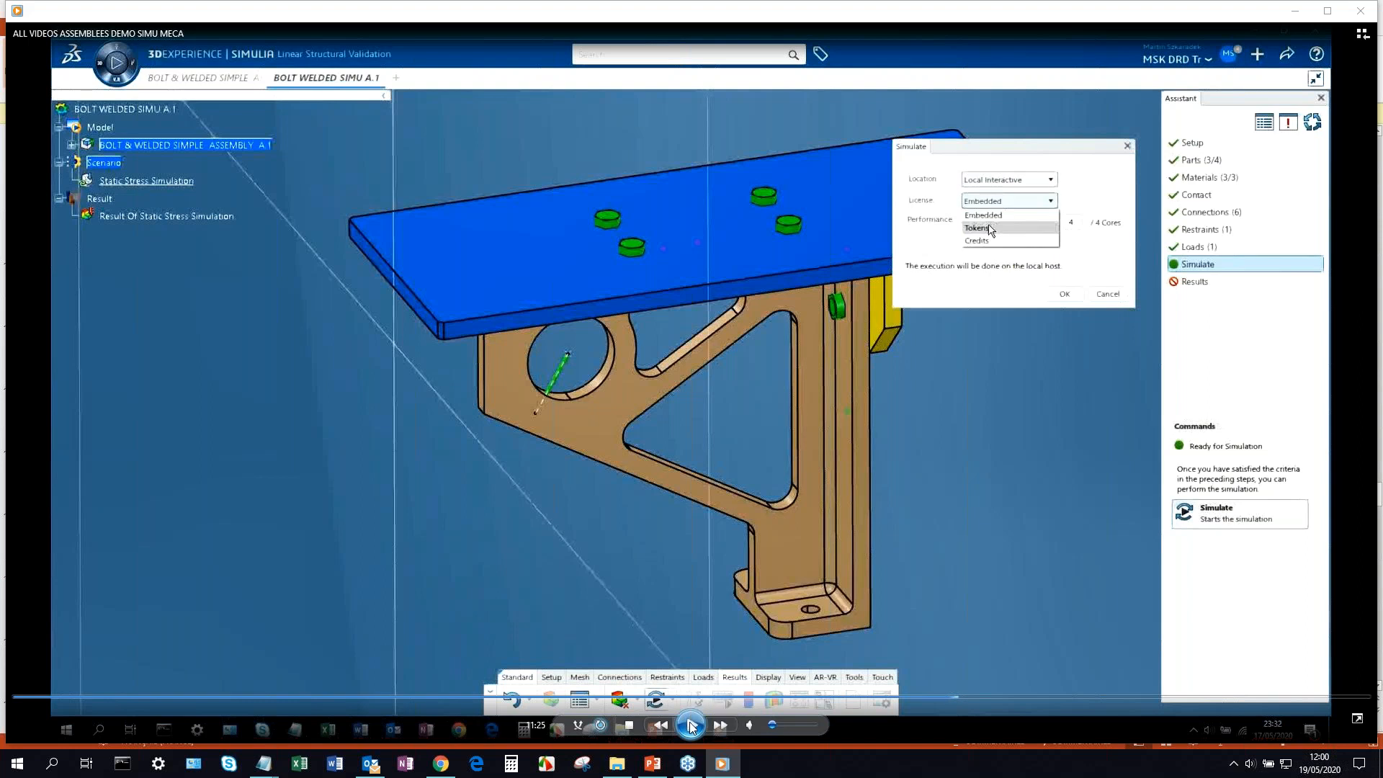
pyautogui.click(690, 726)
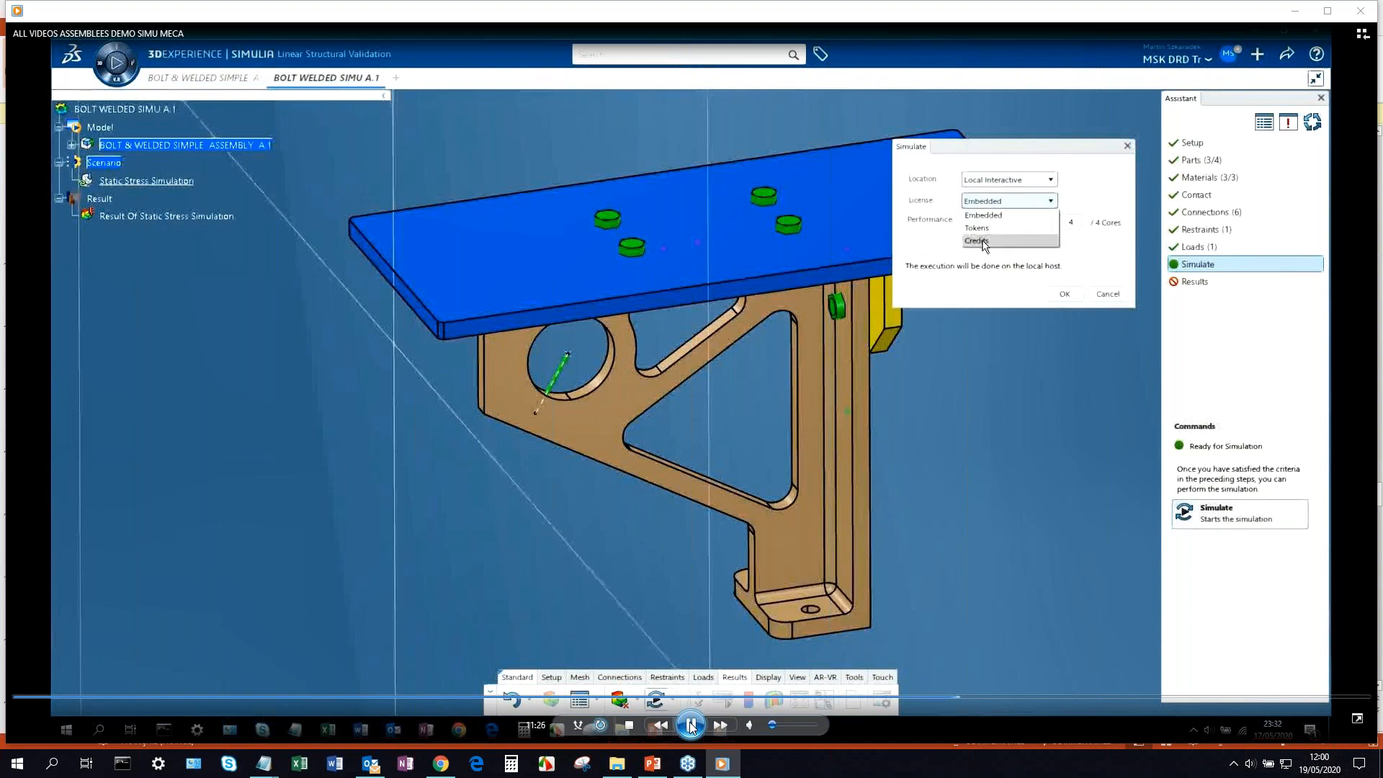
# Play the Cloud location and Credits license settings and the local simulation launch, pausing along the way, and continue to the results.
pyautogui.click(690, 726)
pyautogui.click(690, 726)
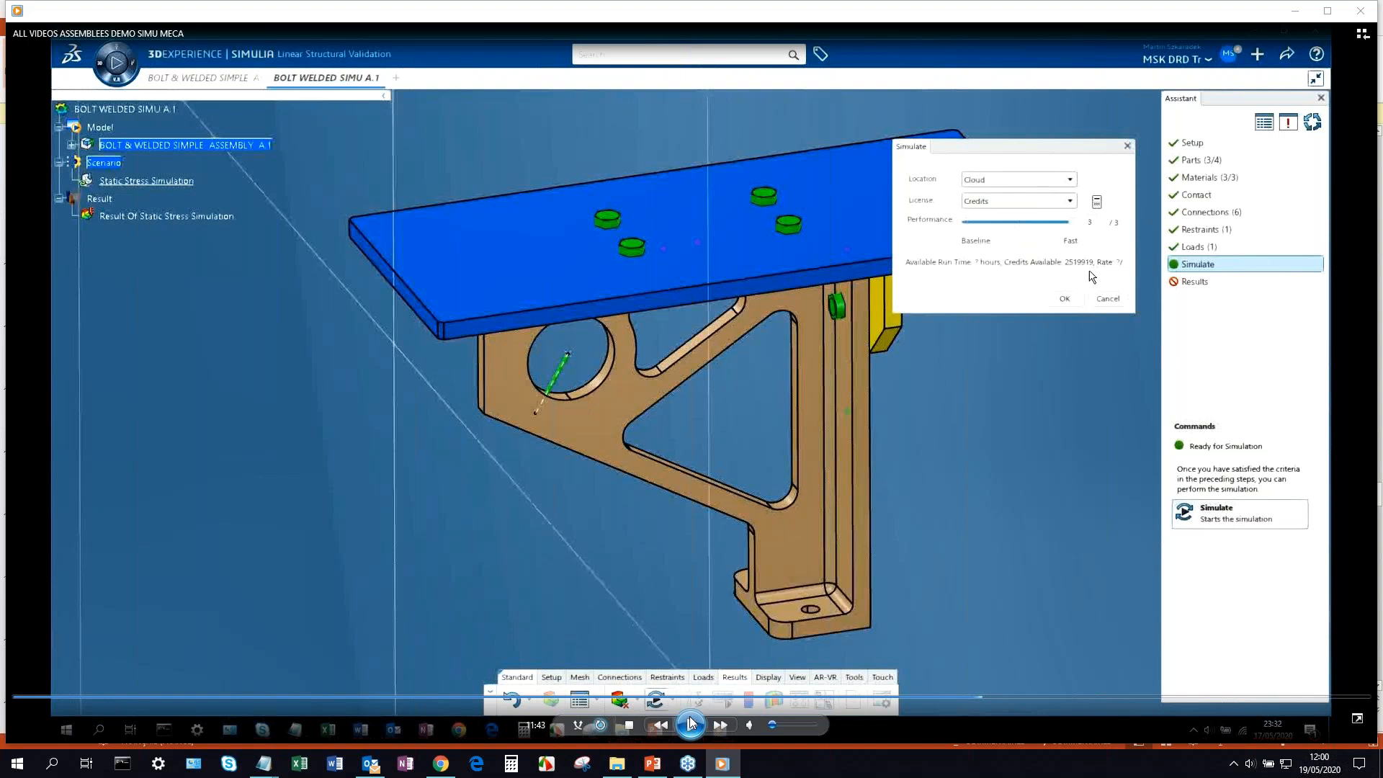
pyautogui.click(691, 724)
pyautogui.click(693, 733)
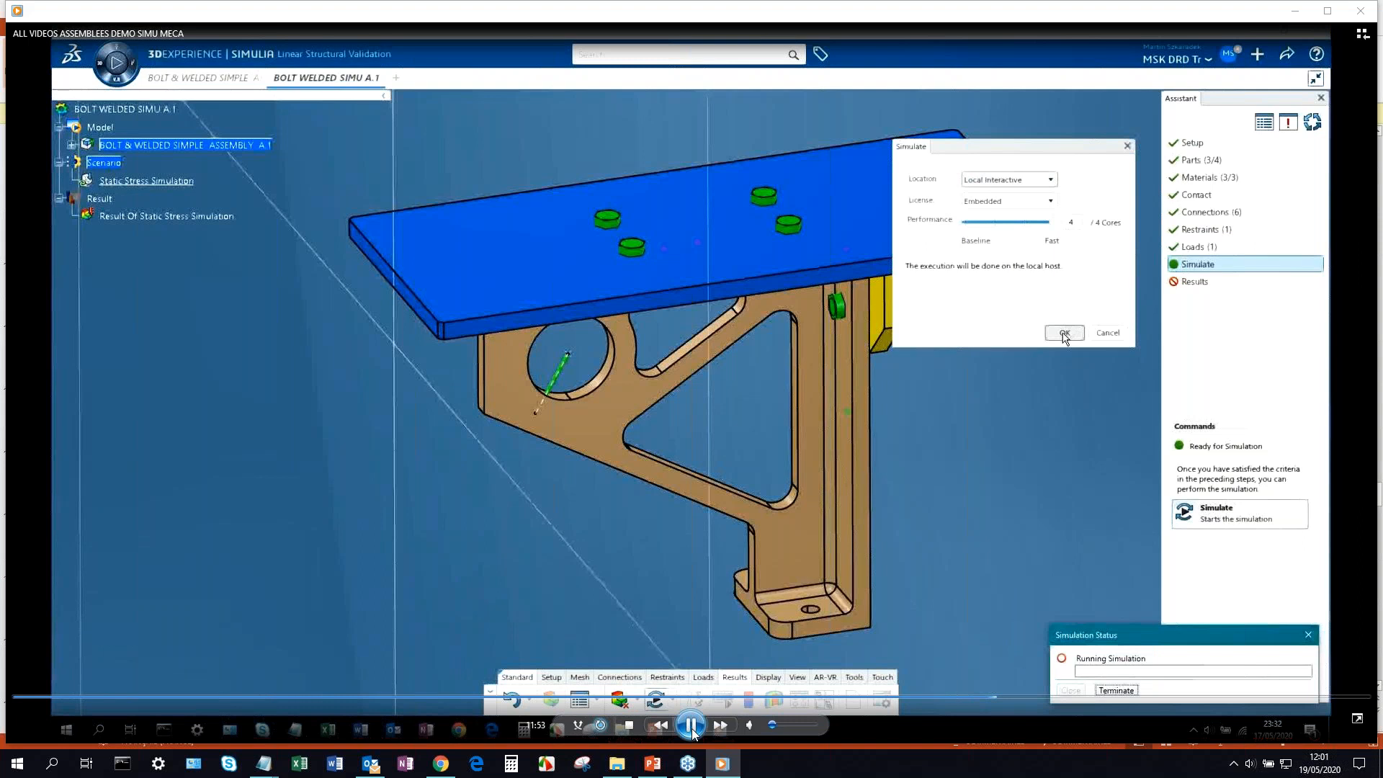
pyautogui.click(693, 731)
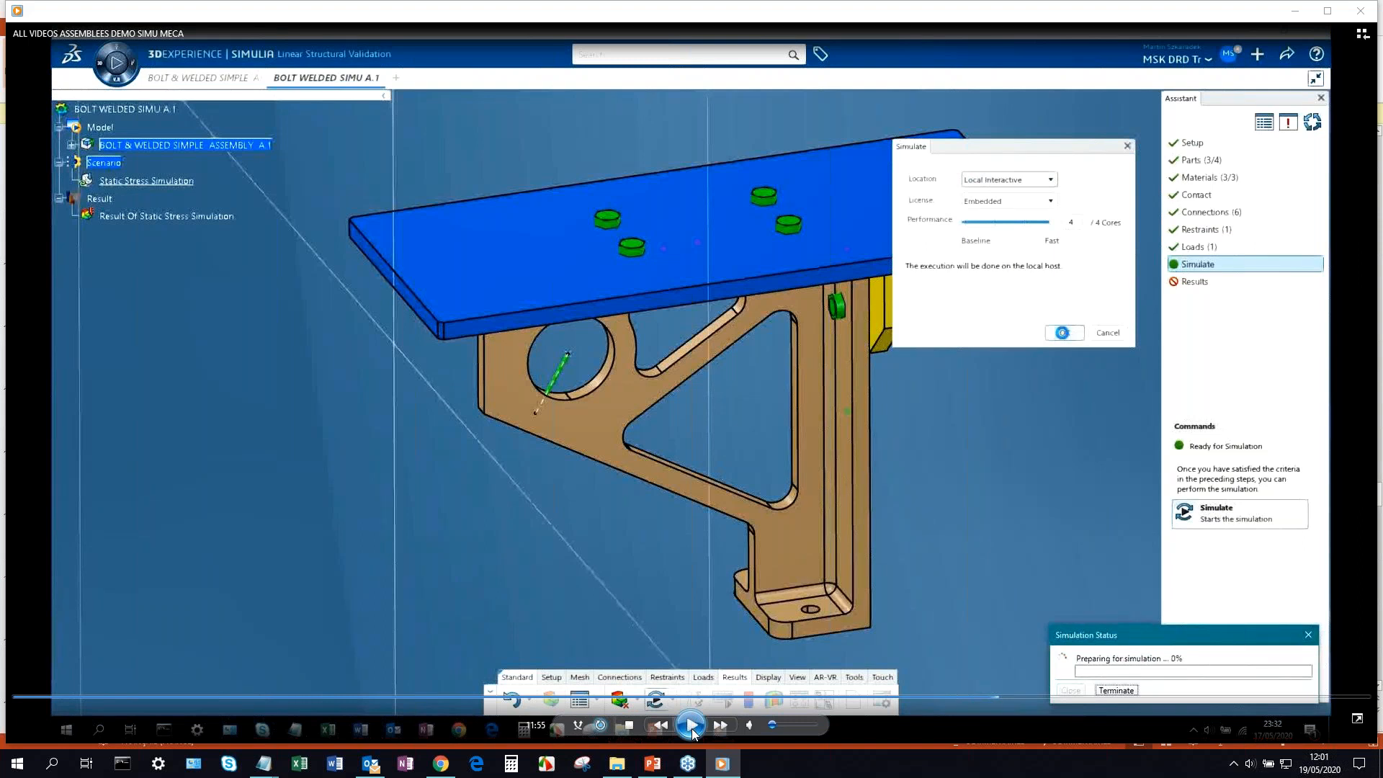
pyautogui.click(693, 732)
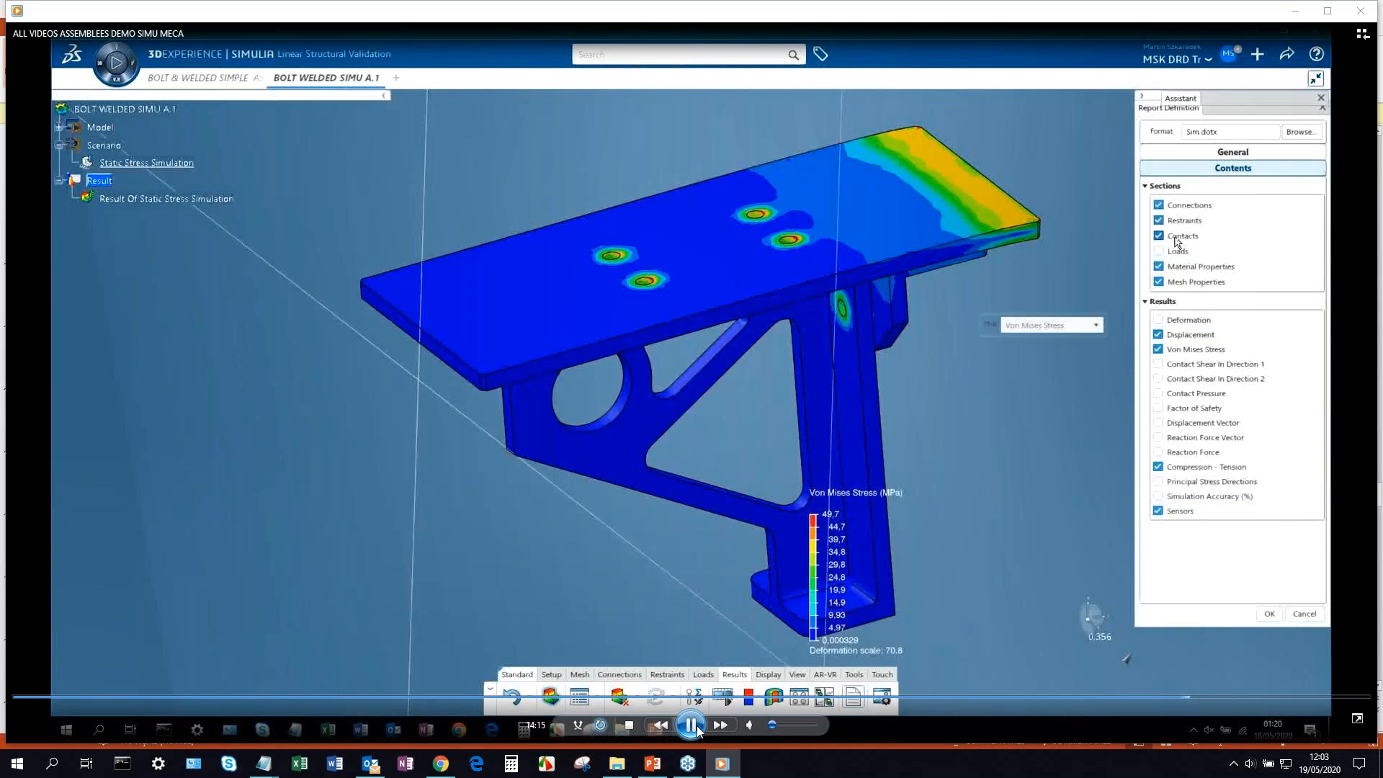
# Pause at the report contents definition, play the report creation and examine the generated Word document before resuming.
pyautogui.click(697, 725)
pyautogui.click(697, 731)
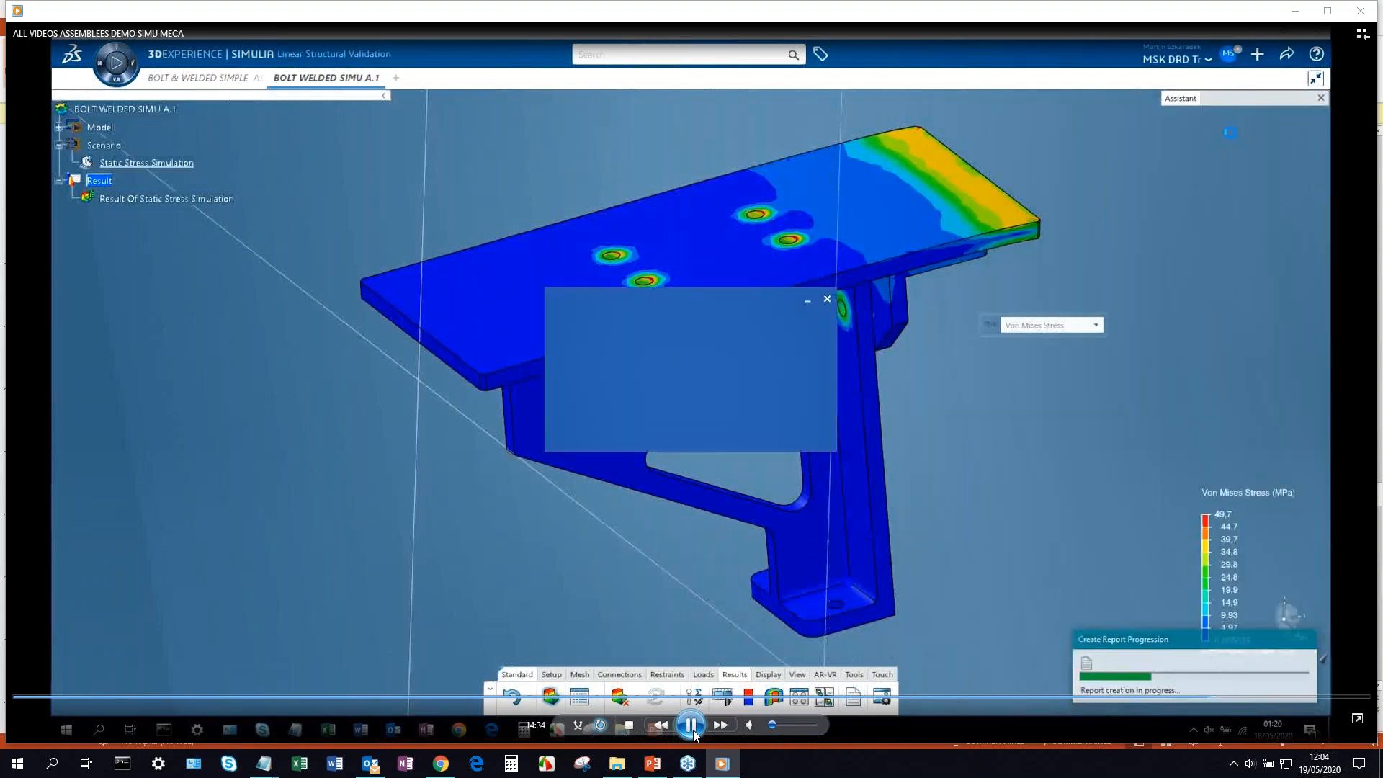
pyautogui.click(692, 726)
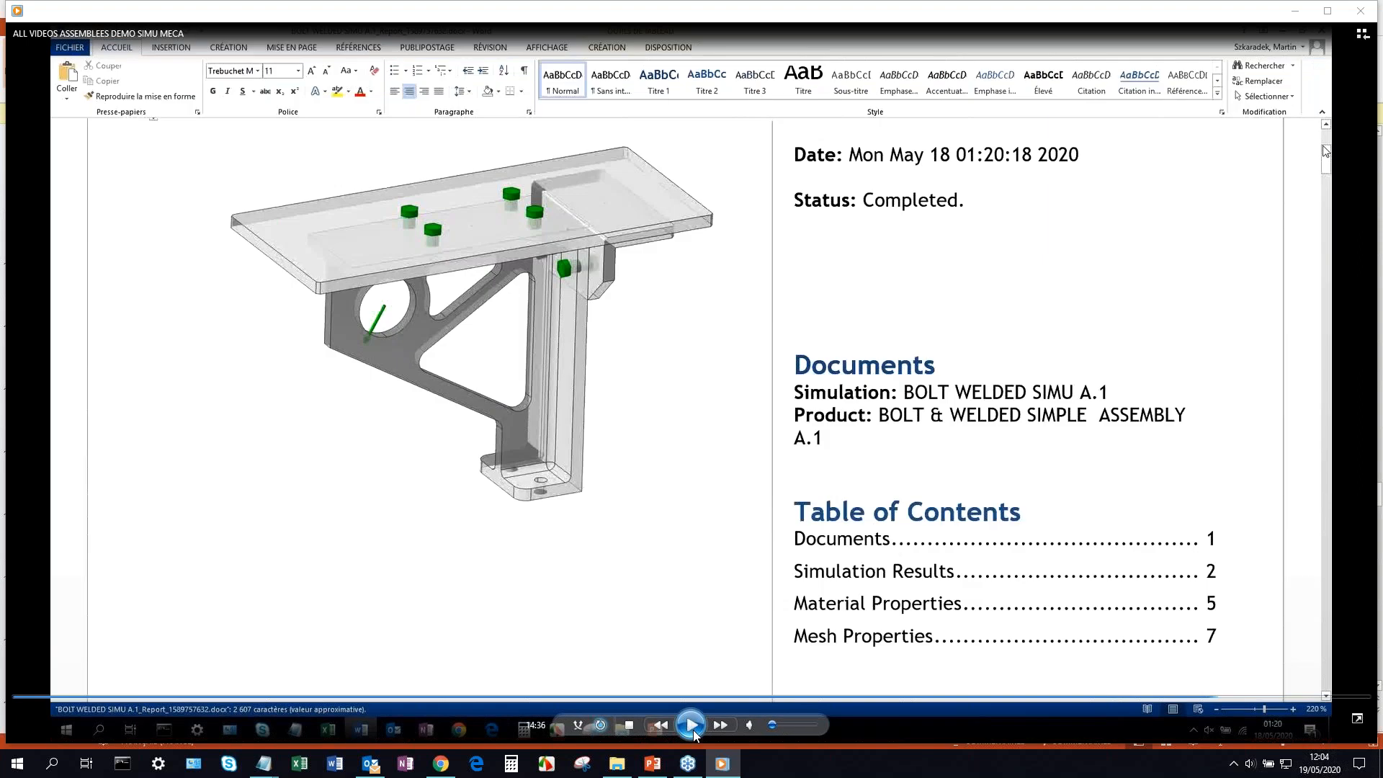
pyautogui.click(691, 726)
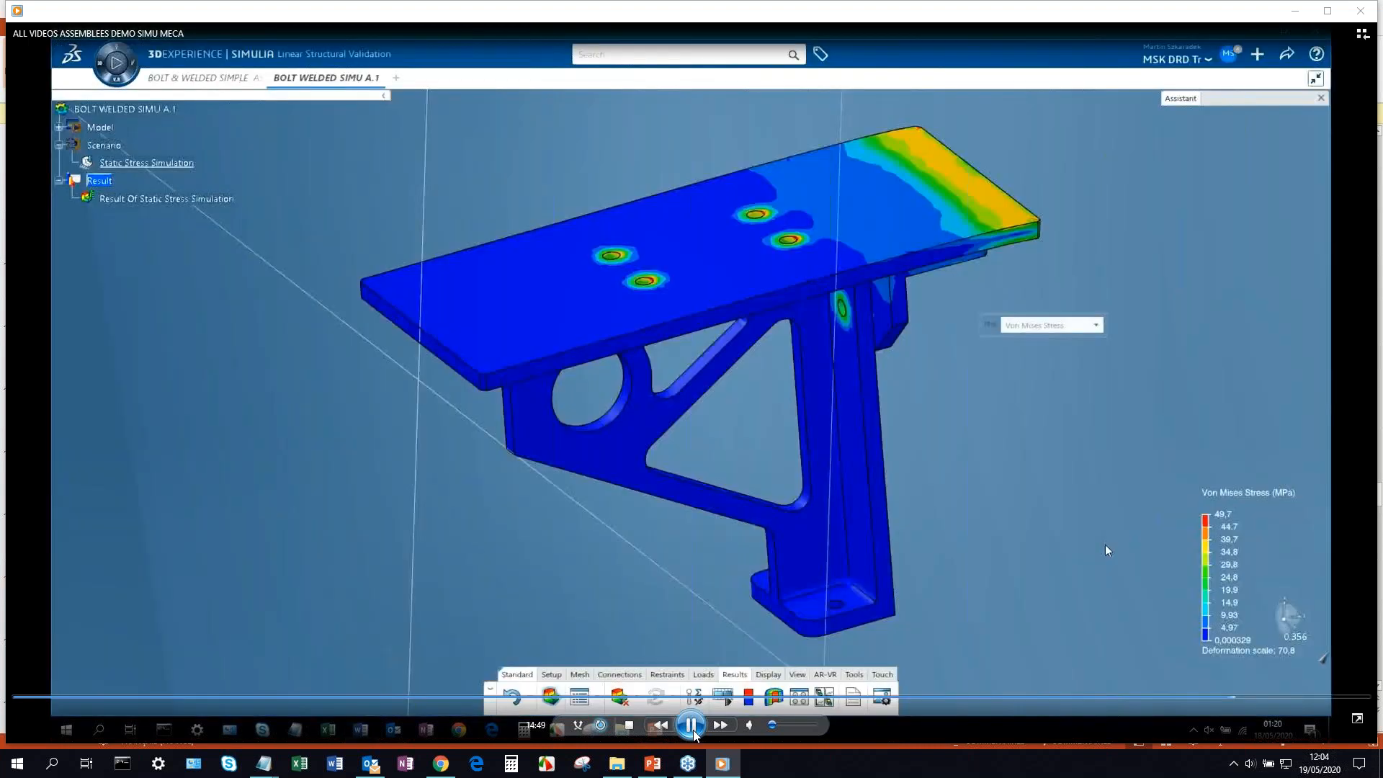
# Play the dashboard search for BOLT WELDED in short stretches, pausing at the result filtered to the Physics Simulation type.
pyautogui.click(694, 730)
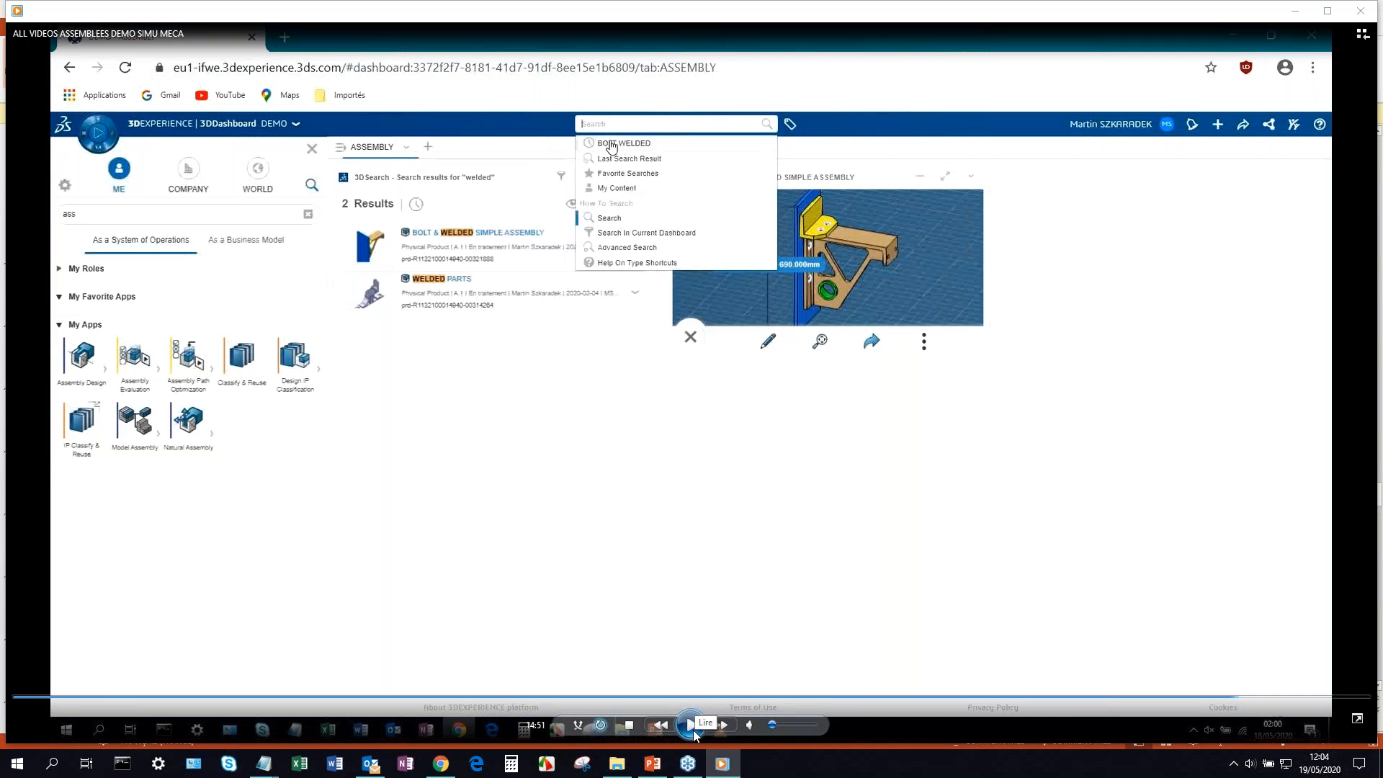
pyautogui.click(694, 730)
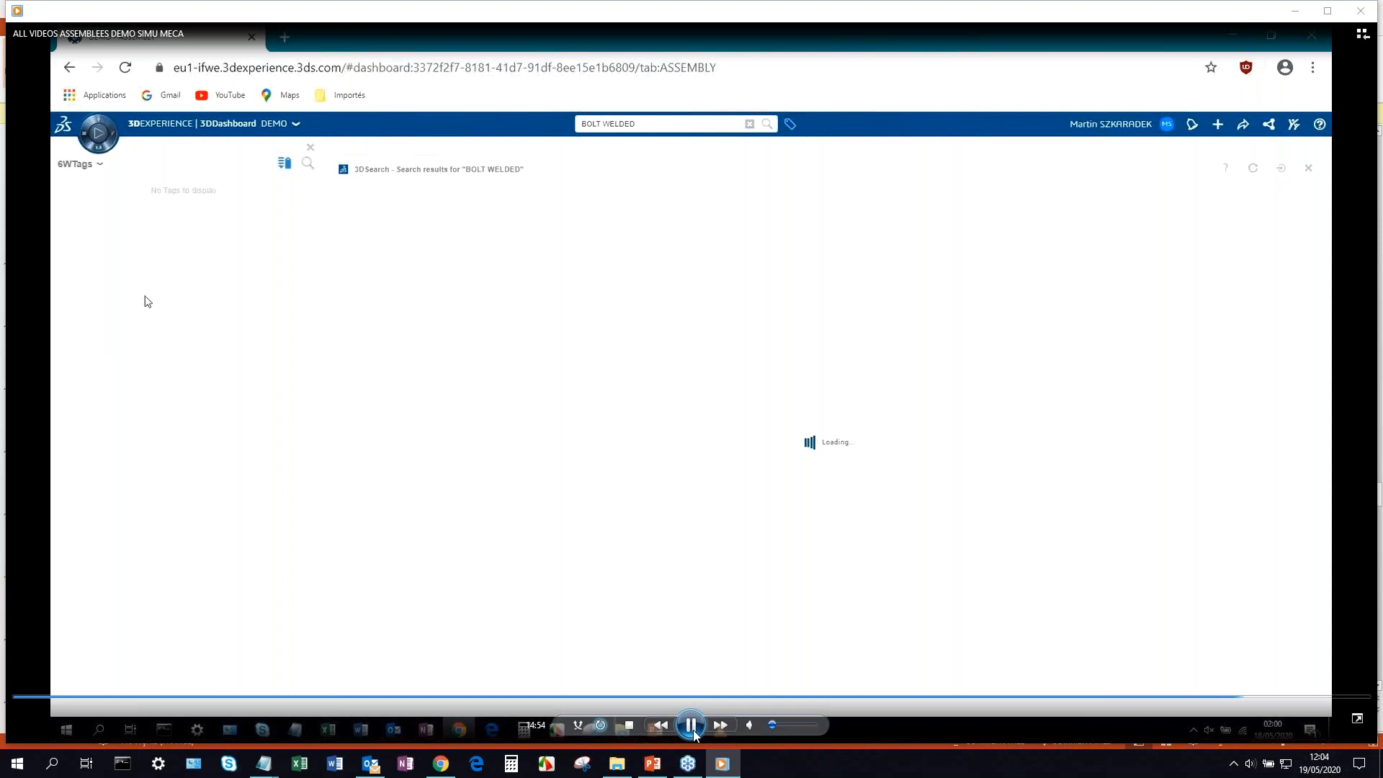
pyautogui.click(693, 730)
pyautogui.click(694, 730)
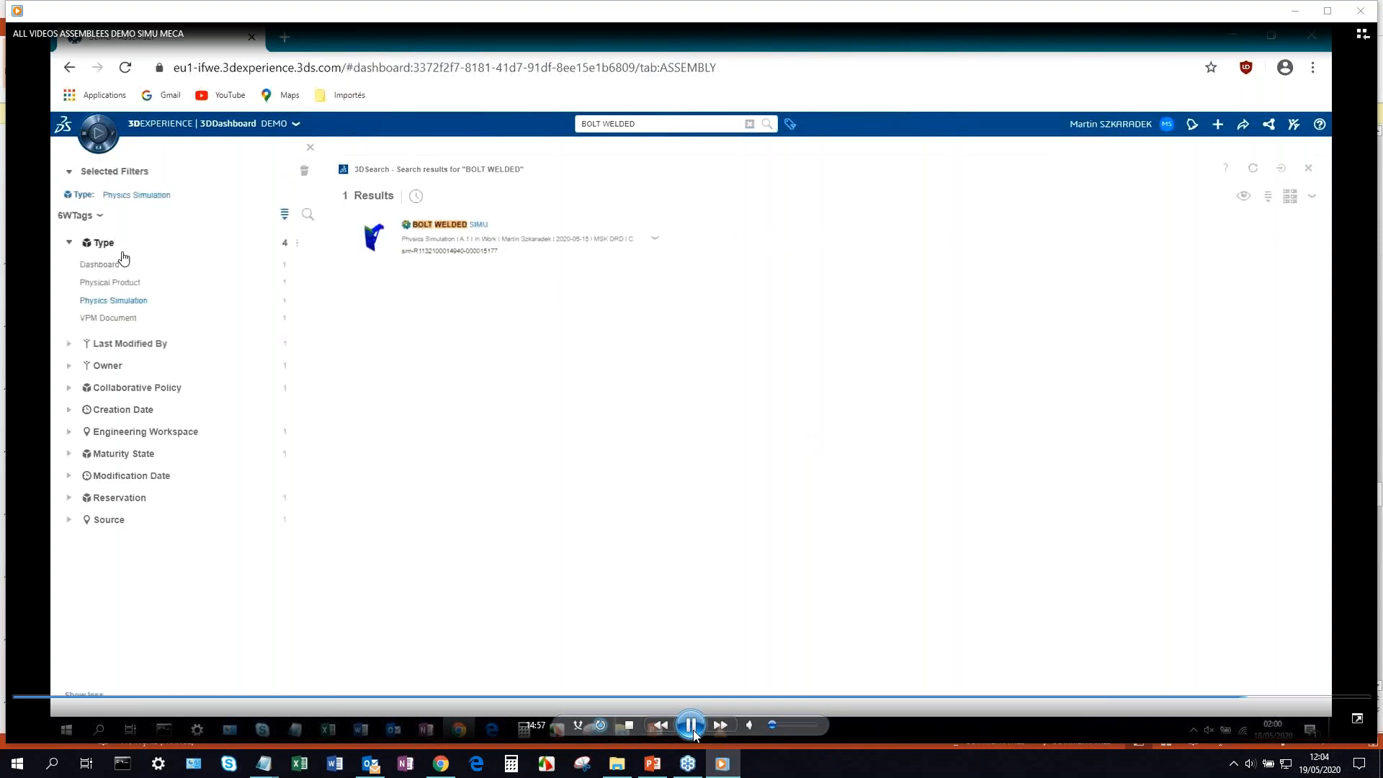
pyautogui.click(692, 726)
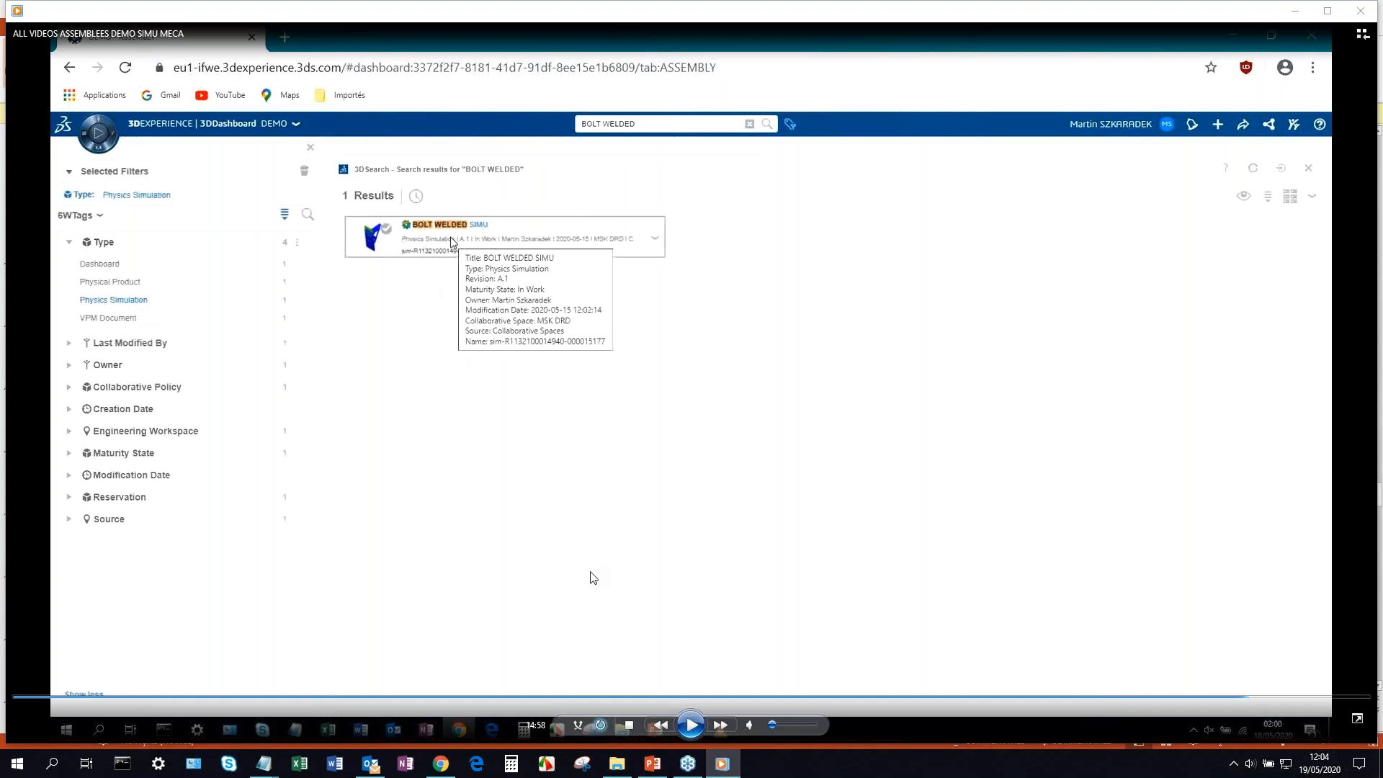
# Resume the video, pause while 3DPlay loads in the dashboard, and play the rest of the web results review.
pyautogui.click(690, 732)
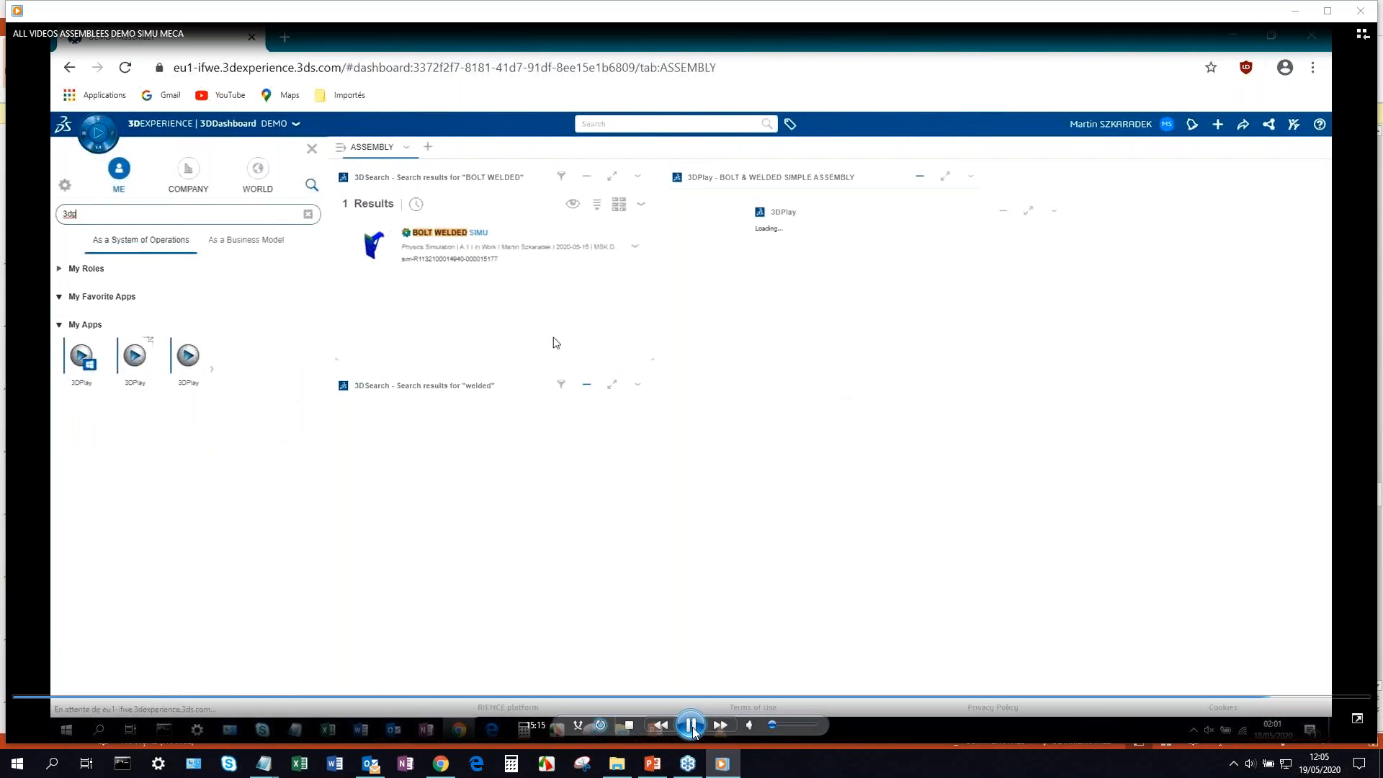
pyautogui.click(691, 725)
pyautogui.click(691, 726)
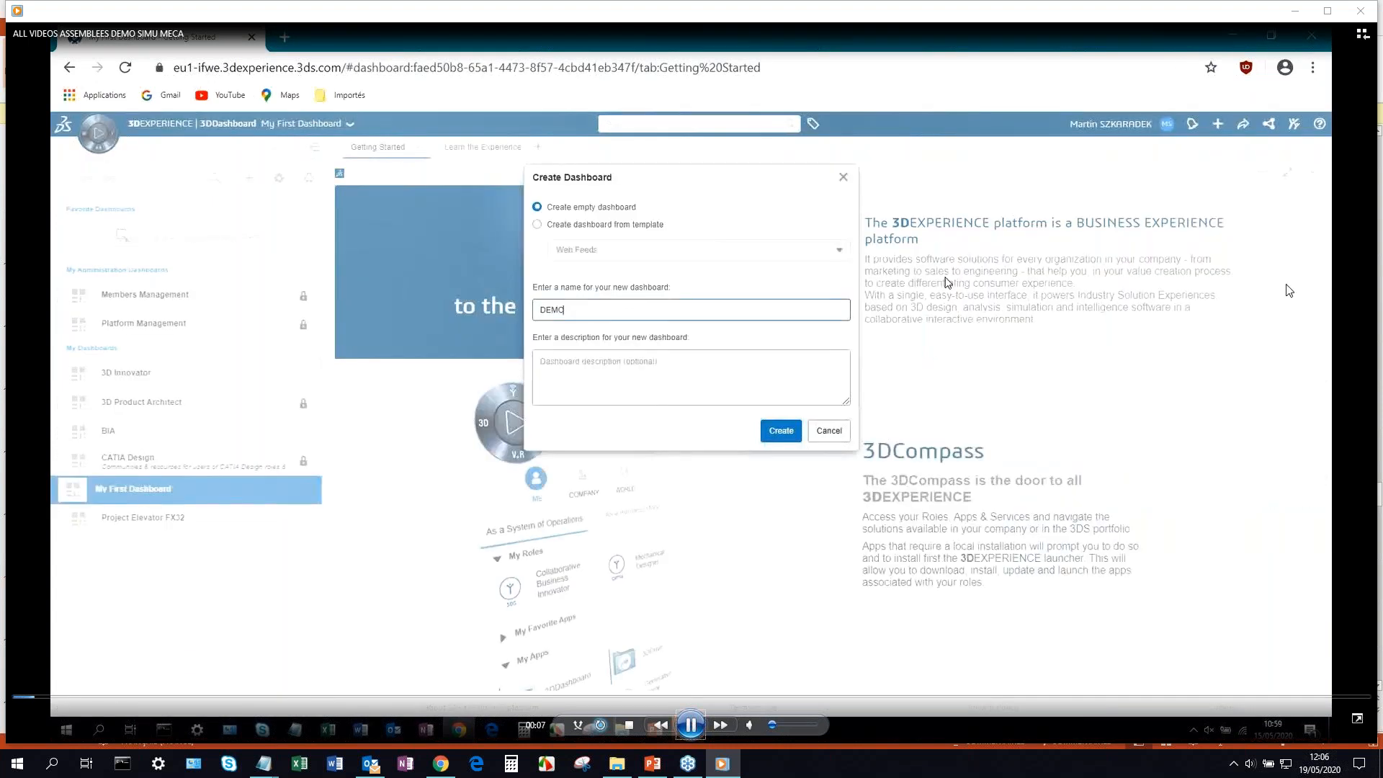
# Minimize the video player, select slide 18 (DÉMONSTRATION – SRD EN RÉSUMÉ) in PowerPoint and start the slide show from it.
pyautogui.click(1294, 11)
pyautogui.scroll(-4, 58, 607)
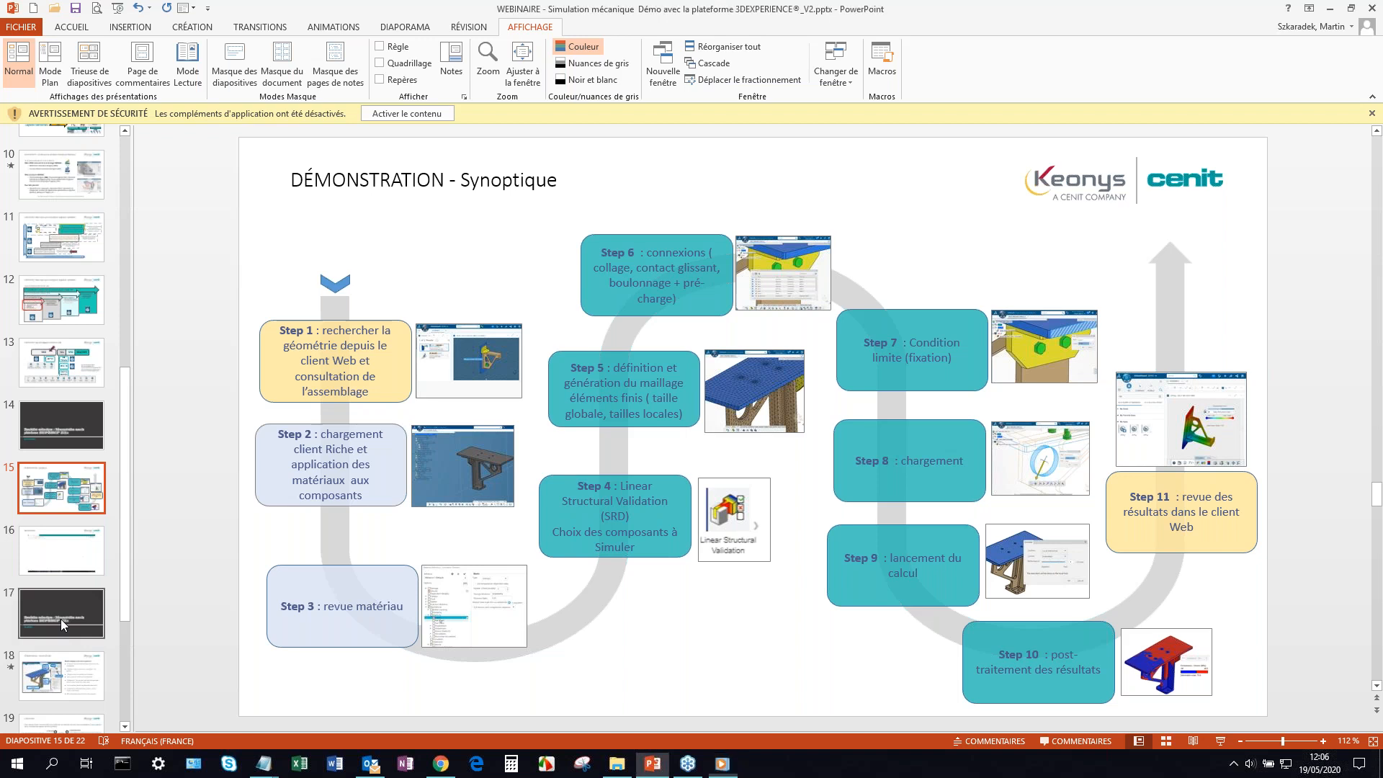
pyautogui.click(62, 675)
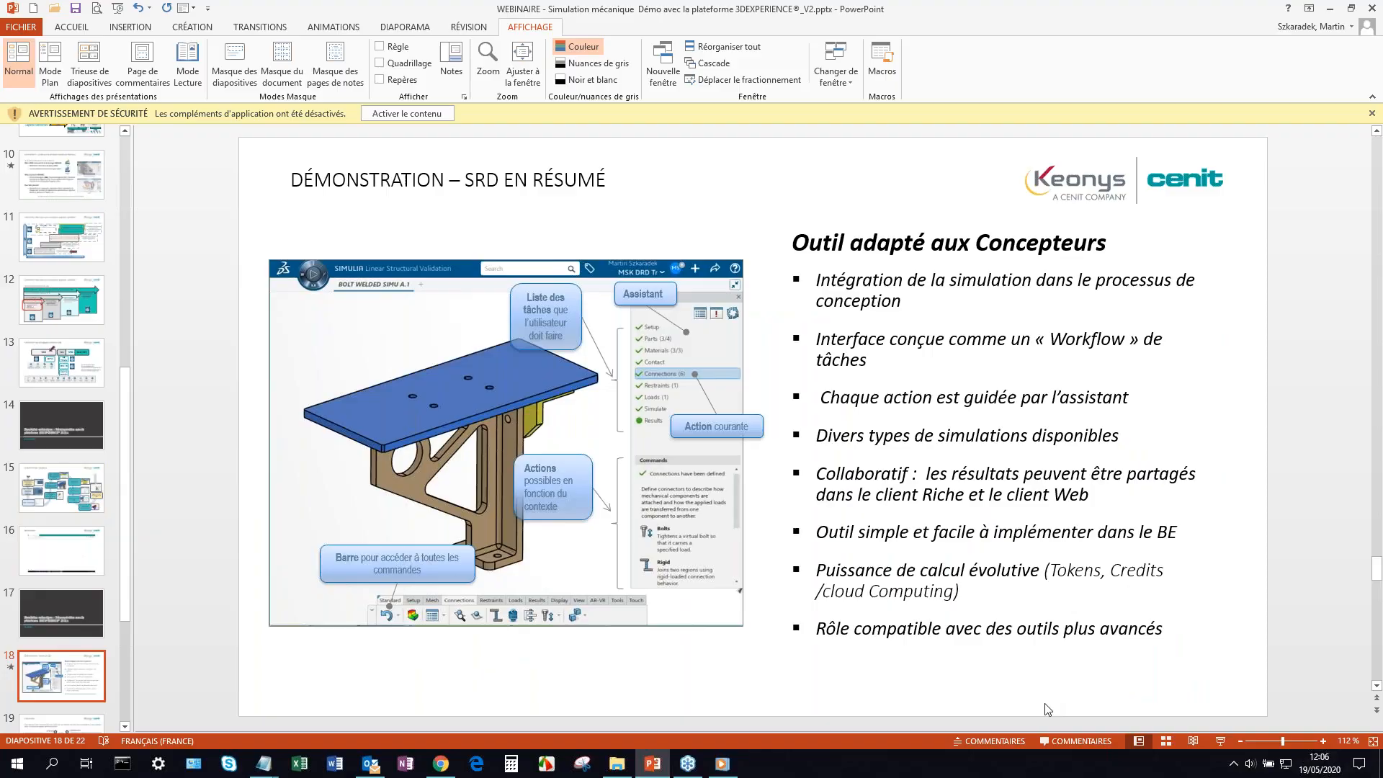
pyautogui.hotkey('shift', 'F5')
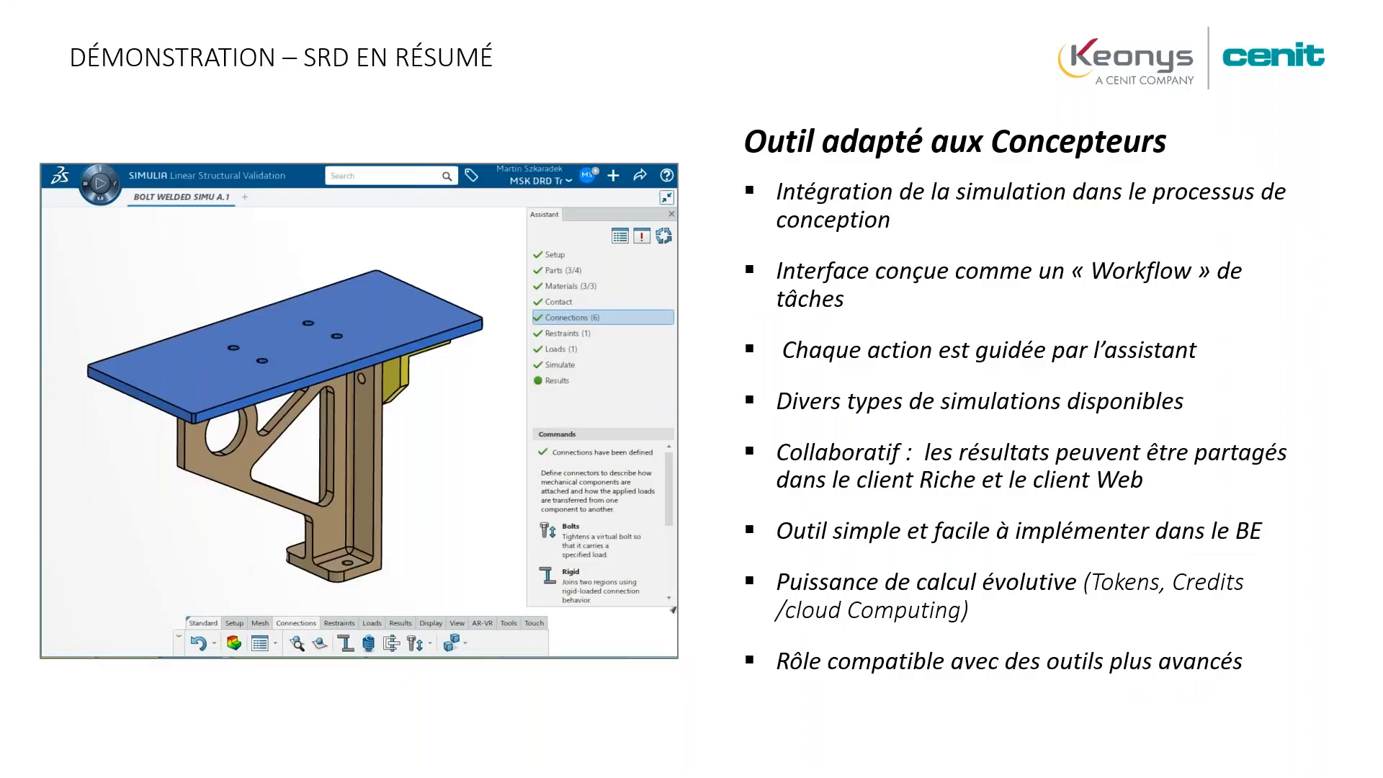